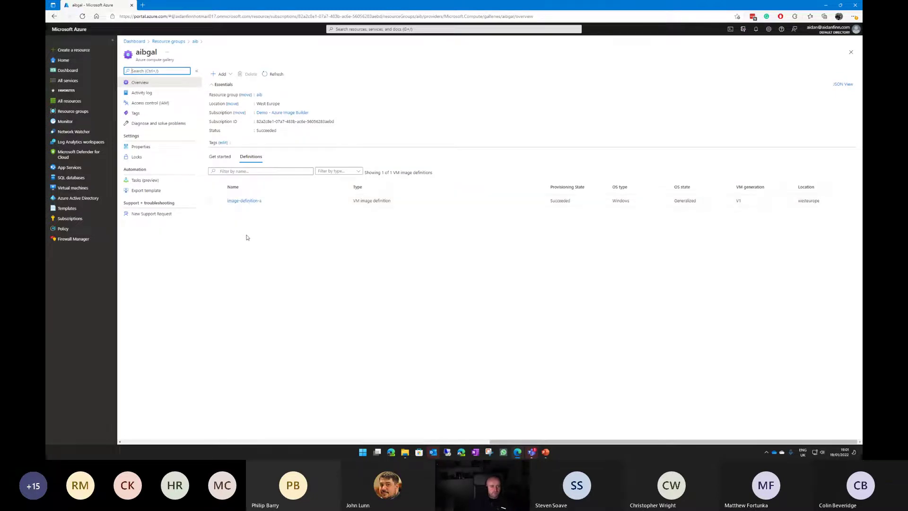
Step: Open the replication settings of image version 0.25061.29888 in image-definition-a
left_click(244, 201)
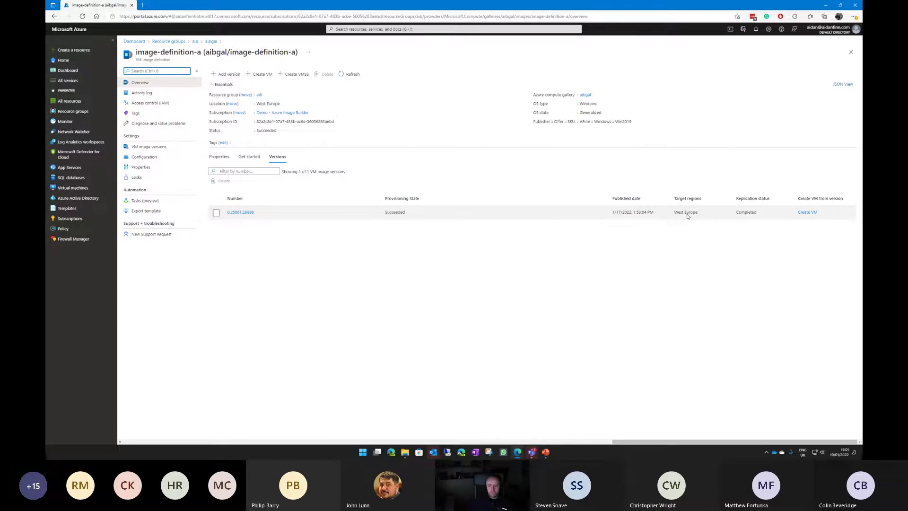
left_click(246, 212)
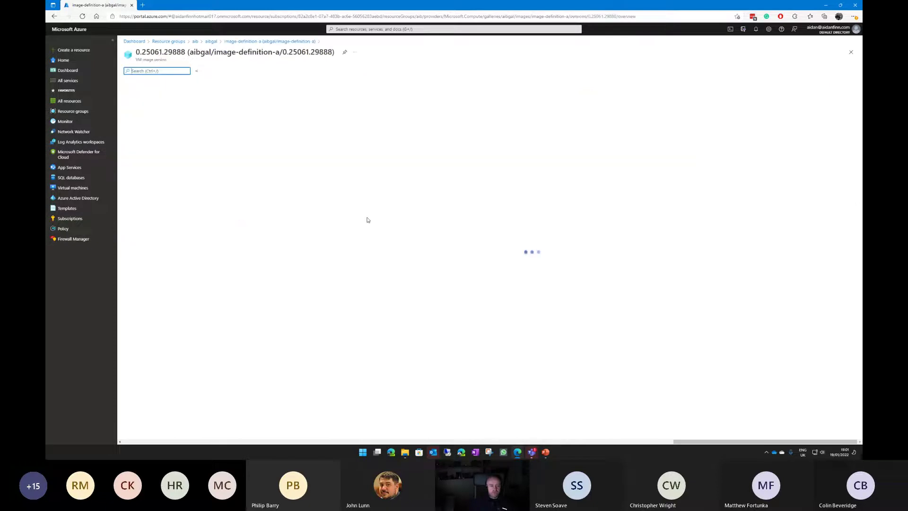
left_click(168, 147)
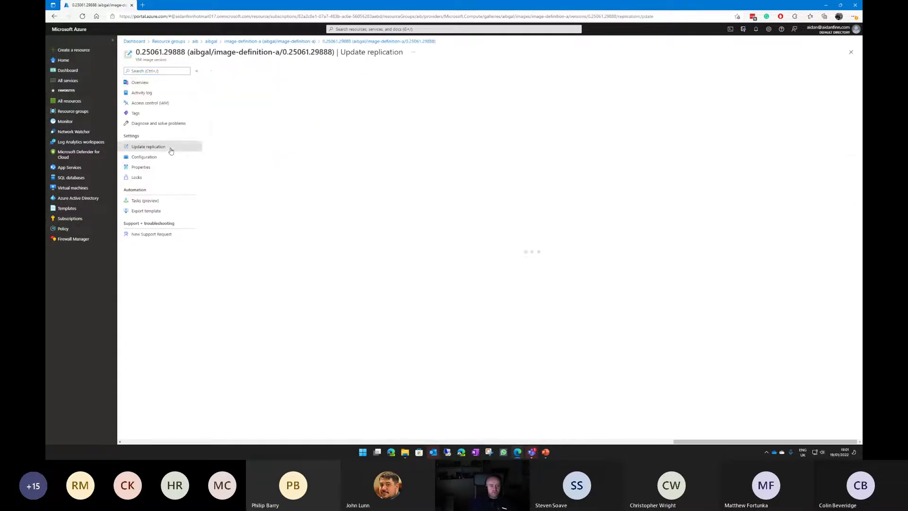
Step: Add (US) East US as a target region with 1 replica and zone-redundant storage
left_click(237, 131)
left_click(244, 162)
left_click(289, 131)
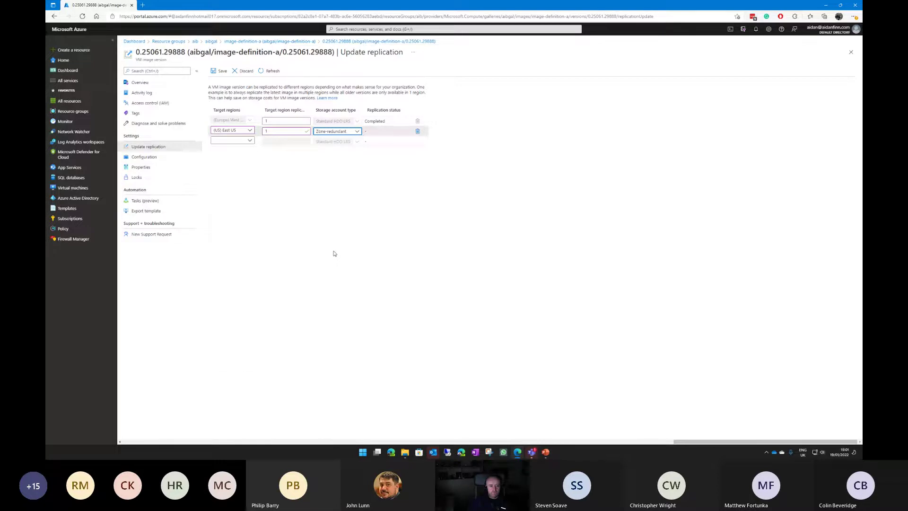
Step: Add (Asia Pacific) Korea Central as a target region with 3 replicas and zone-redundant storage
left_click(232, 140)
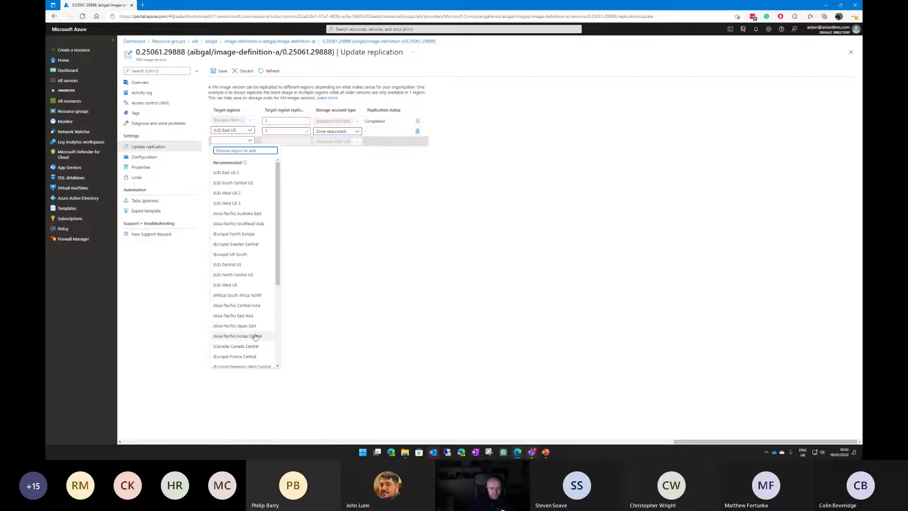
left_click(256, 336)
left_click(299, 141)
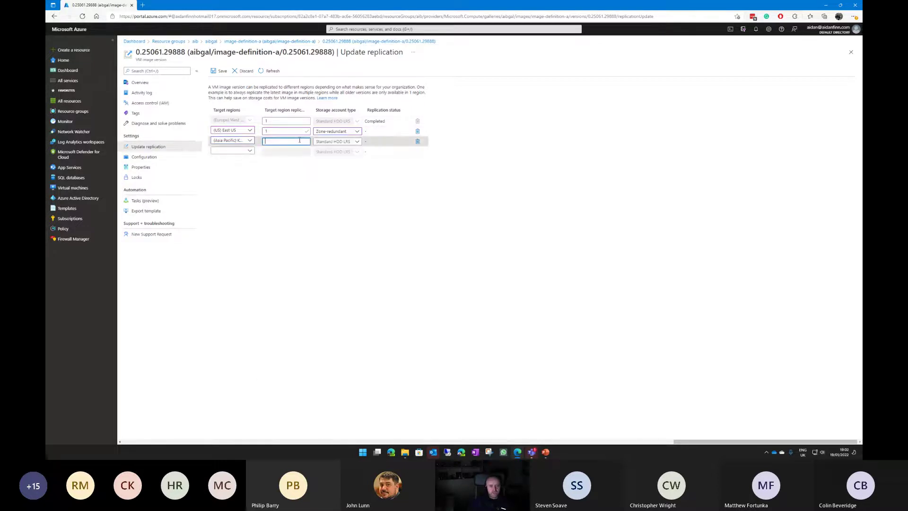
type("3")
left_click(340, 260)
left_click(344, 144)
left_click(334, 171)
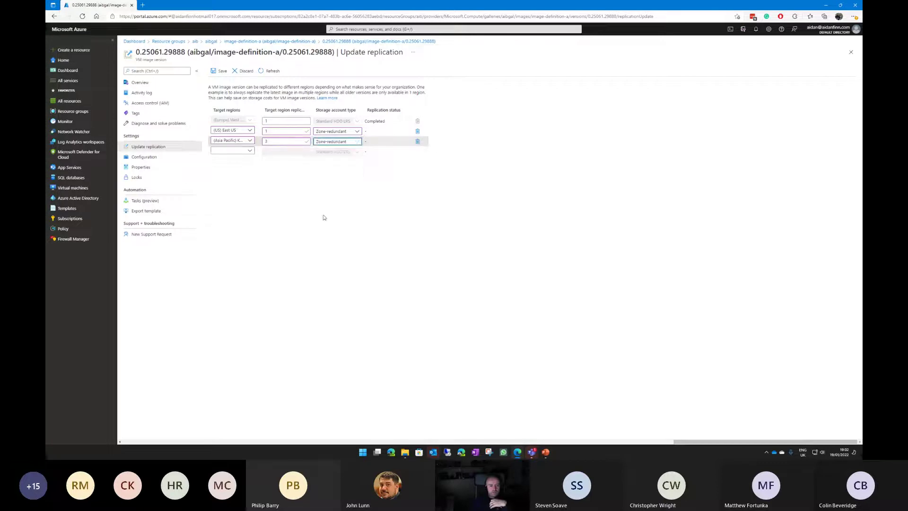
Step: Add (Africa) South Africa North as a target region with 1 replica and Premium SSD LRS storage
left_click(250, 151)
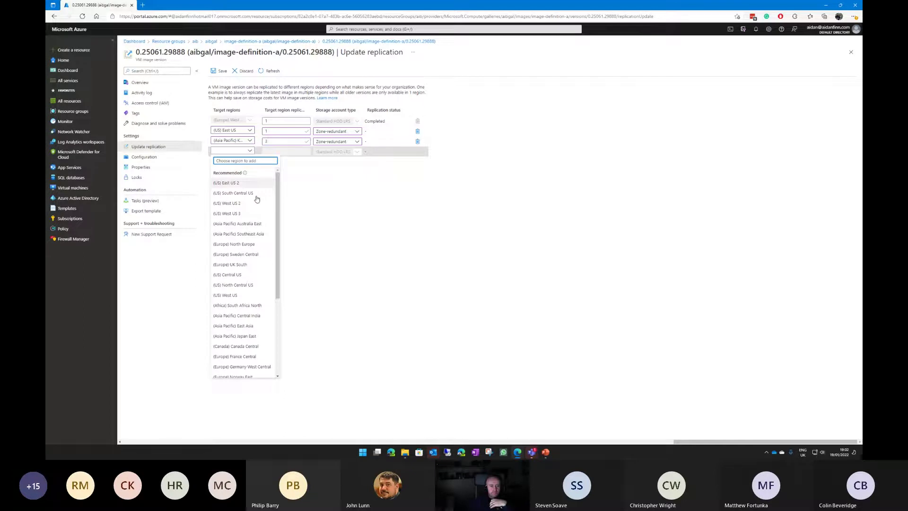
left_click(237, 305)
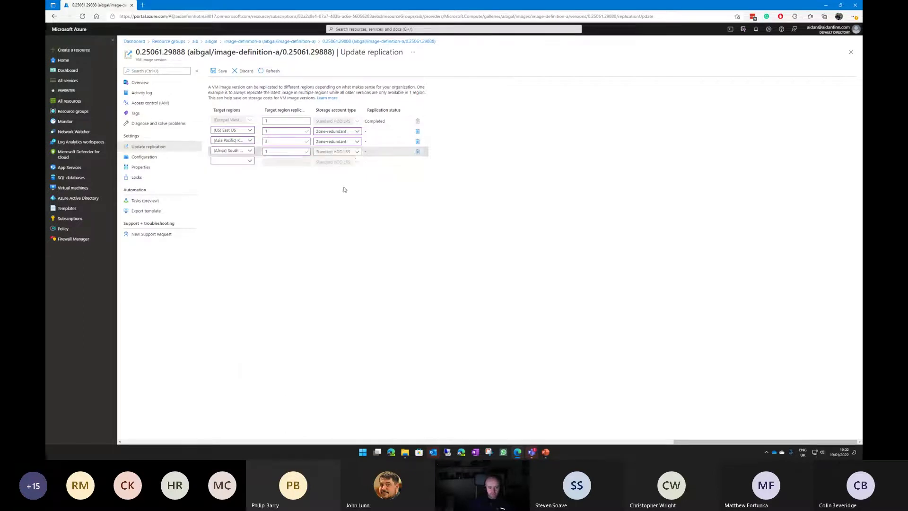
left_click(357, 152)
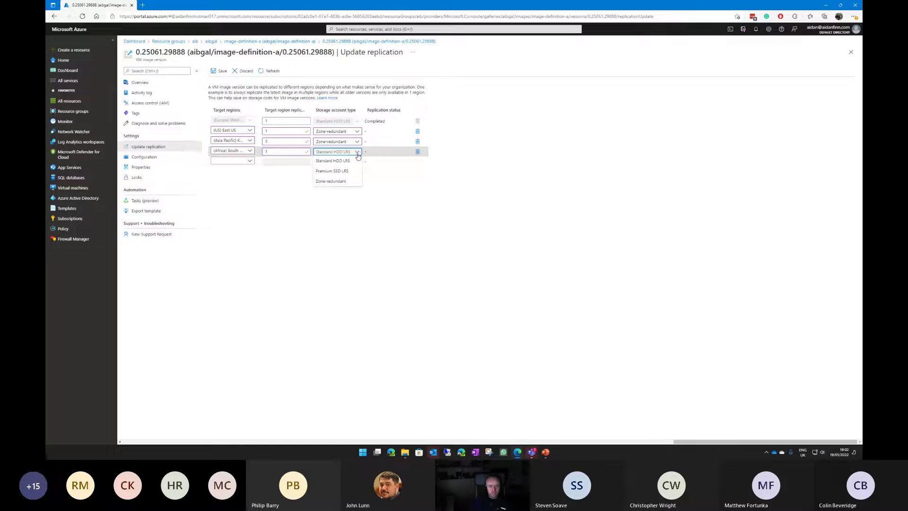
left_click(357, 156)
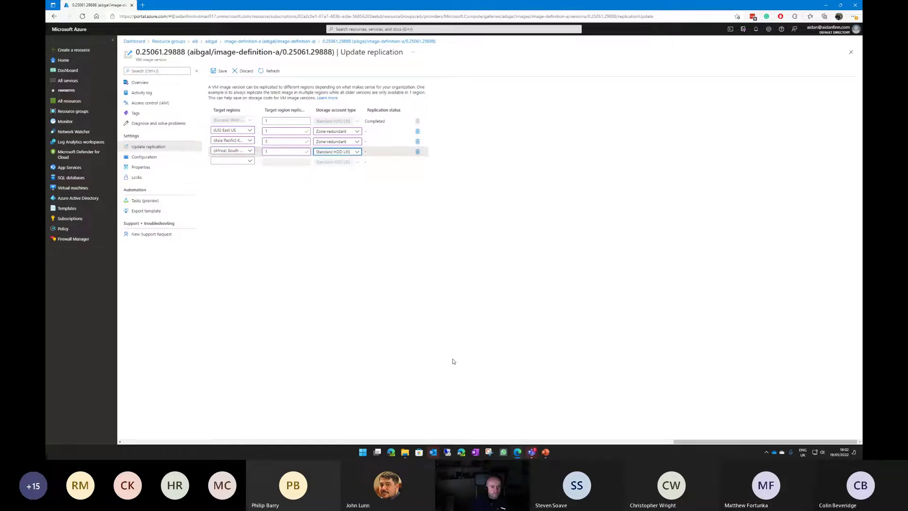
left_click(355, 152)
left_click(338, 171)
Step: Return to the aibgal gallery and discard the unsaved replication edits
left_click(212, 41)
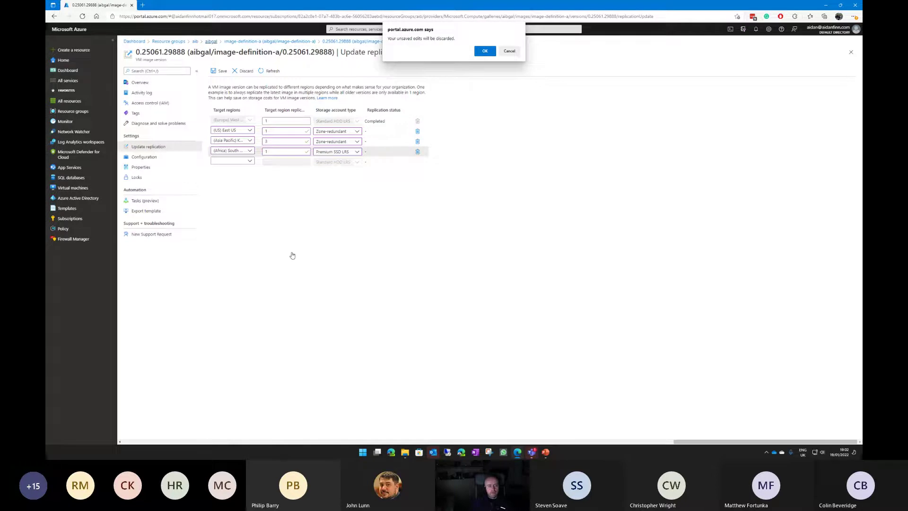
left_click(509, 51)
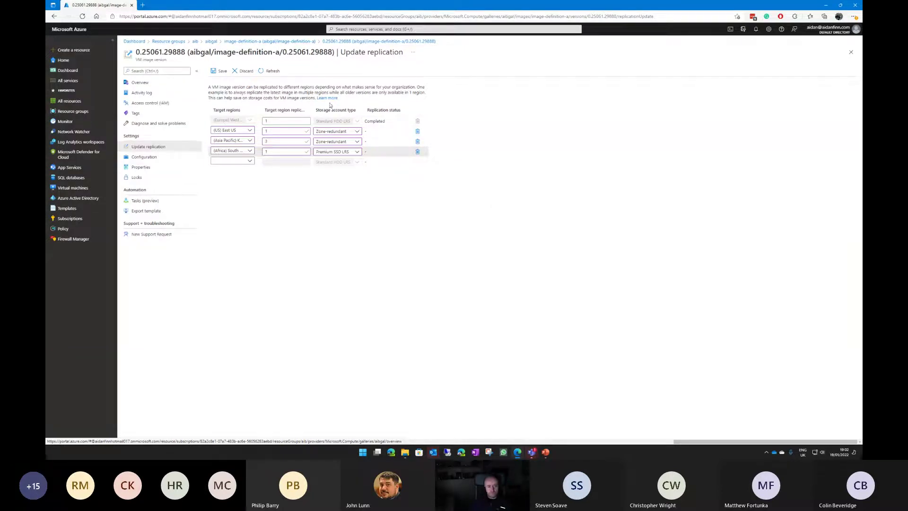
left_click(211, 42)
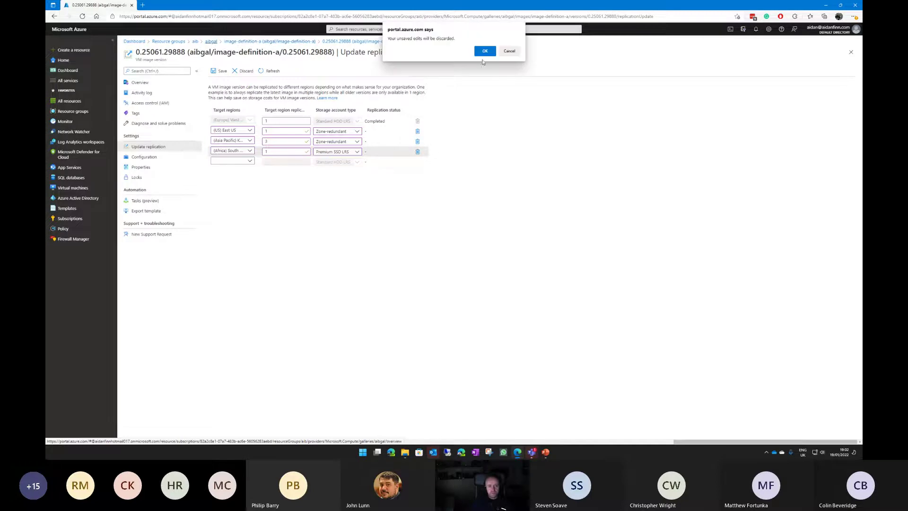
left_click(483, 50)
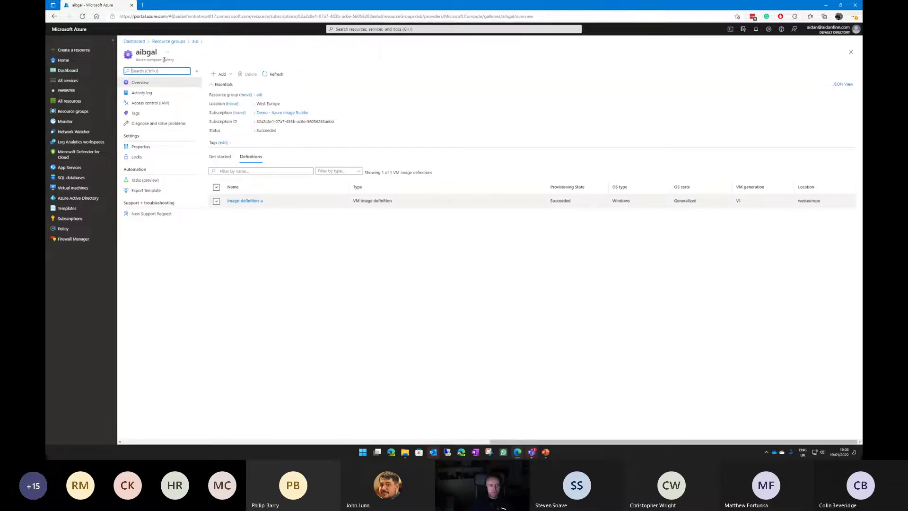
Step: Go to the aib resource group and open the configuration settings of image-definition-a
left_click(194, 42)
mouse_move(344, 216)
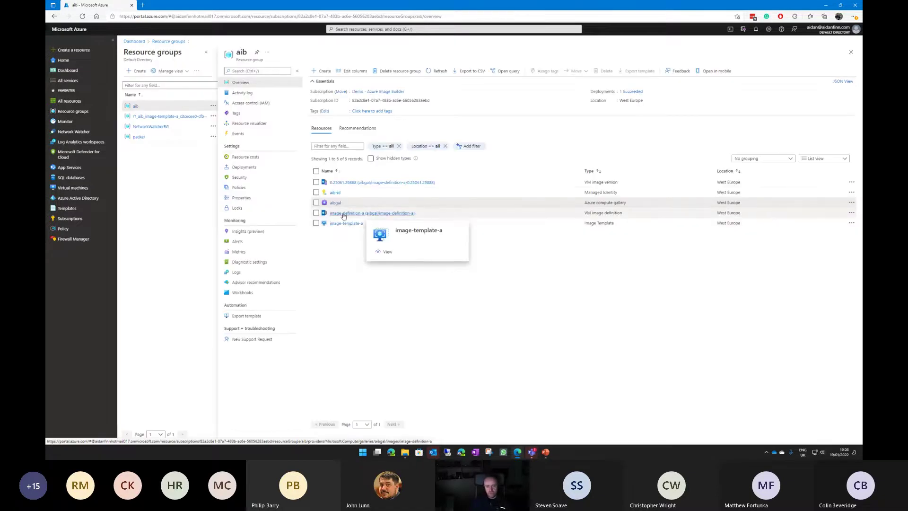
left_click(345, 216)
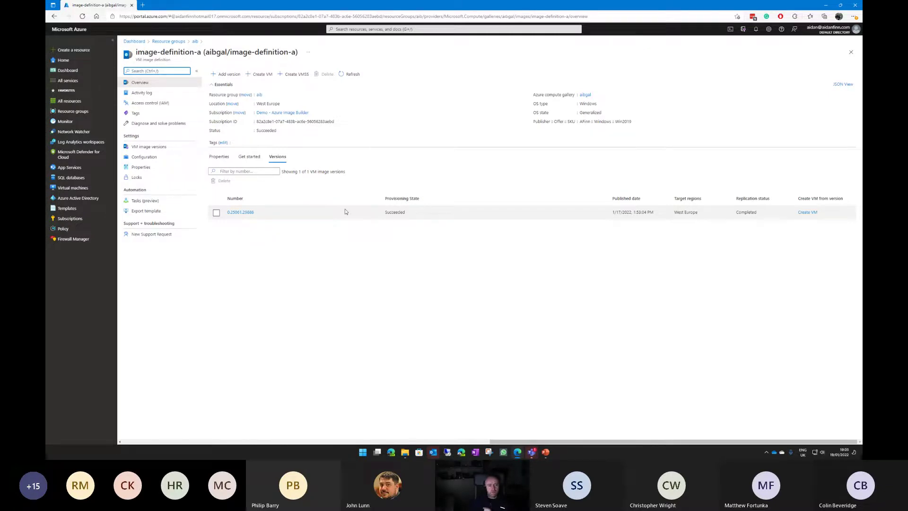
left_click(144, 156)
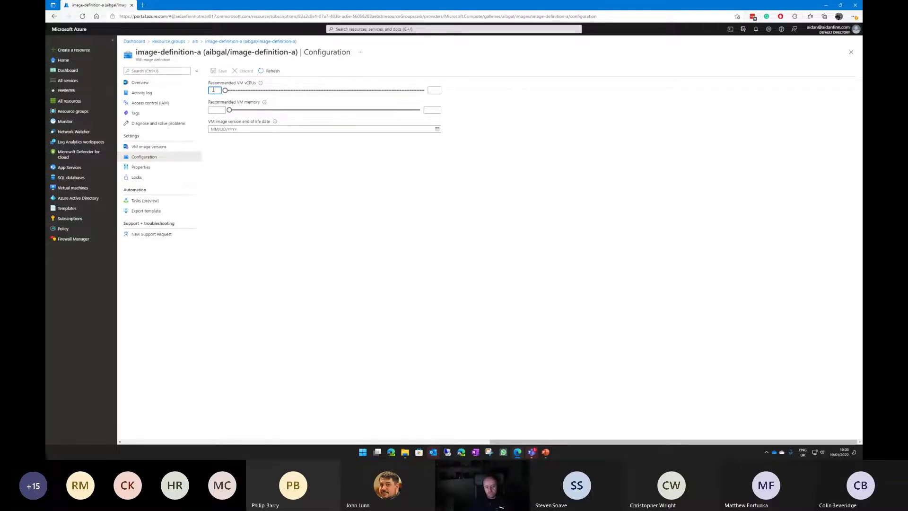
Step: Set the recommended VM vCPUs to a 4–4 range and the recommended VM memory to a 64–640 range
left_click(310, 196)
left_click_drag(226, 91, 379, 90)
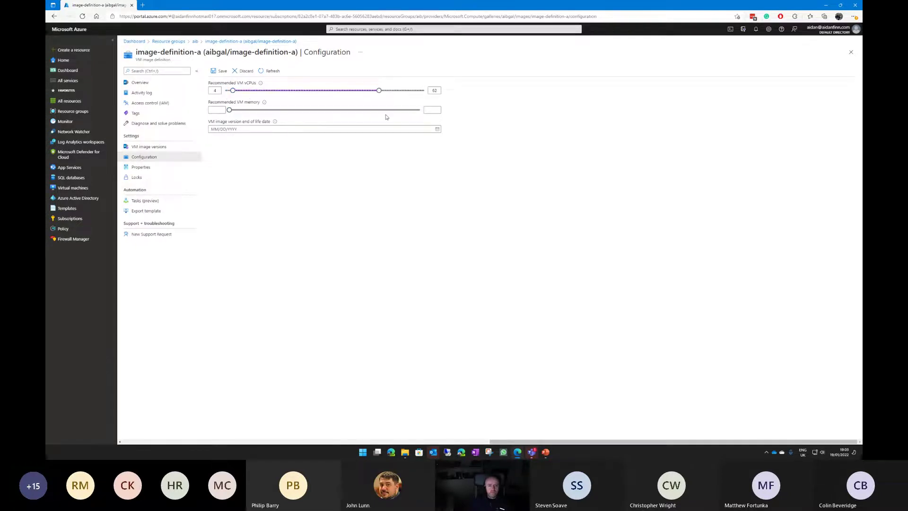
left_click_drag(379, 91, 233, 90)
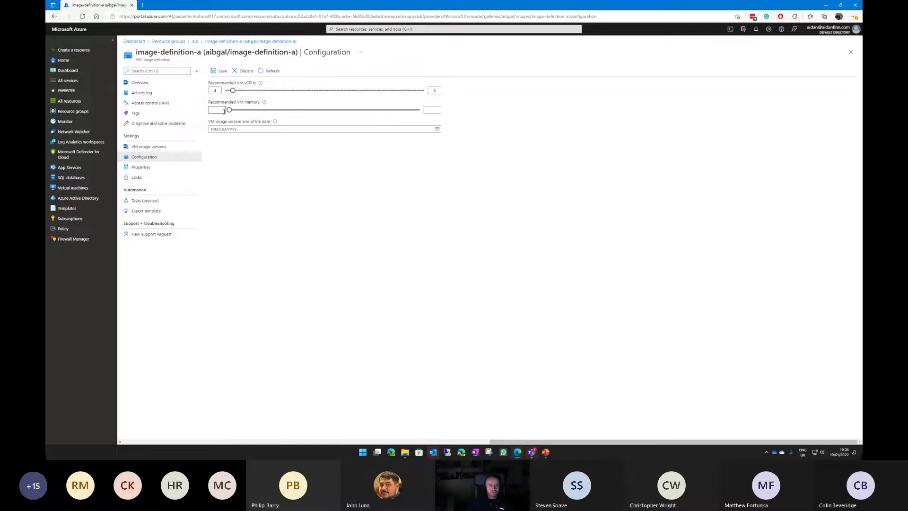
left_click_drag(230, 110, 248, 112)
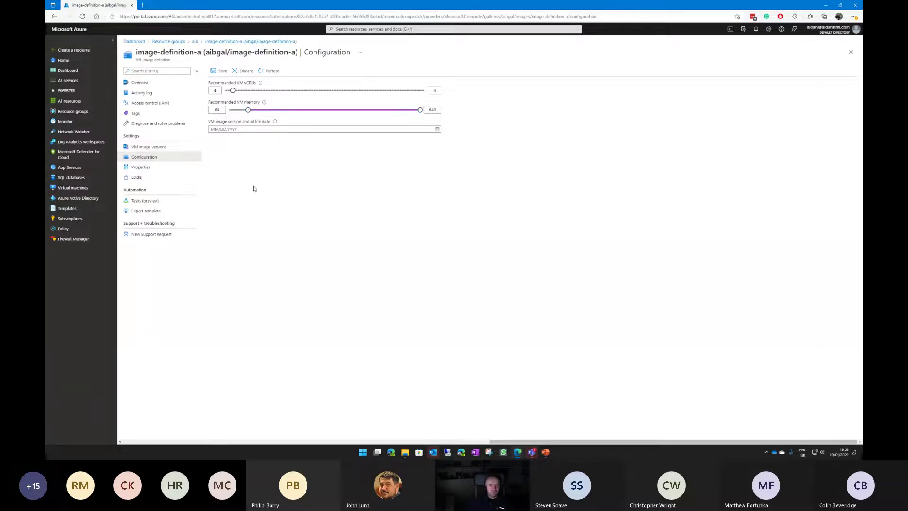
Step: Open the date picker for the image version's end of life, then return to the aib resource group, discarding the configuration edits
left_click(437, 128)
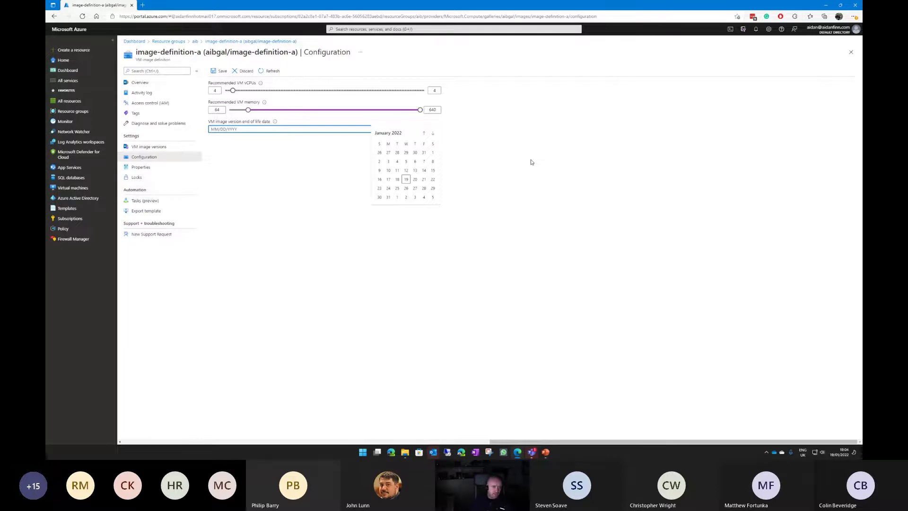
left_click(194, 41)
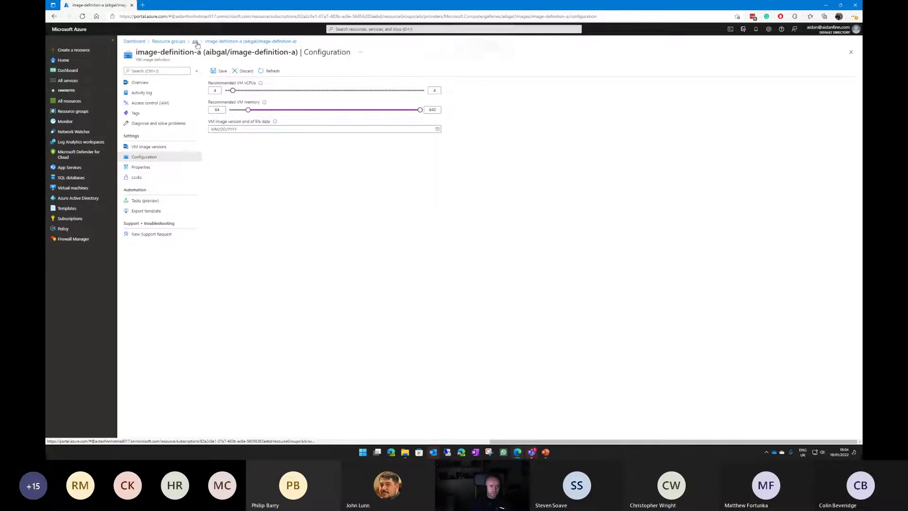
left_click(483, 51)
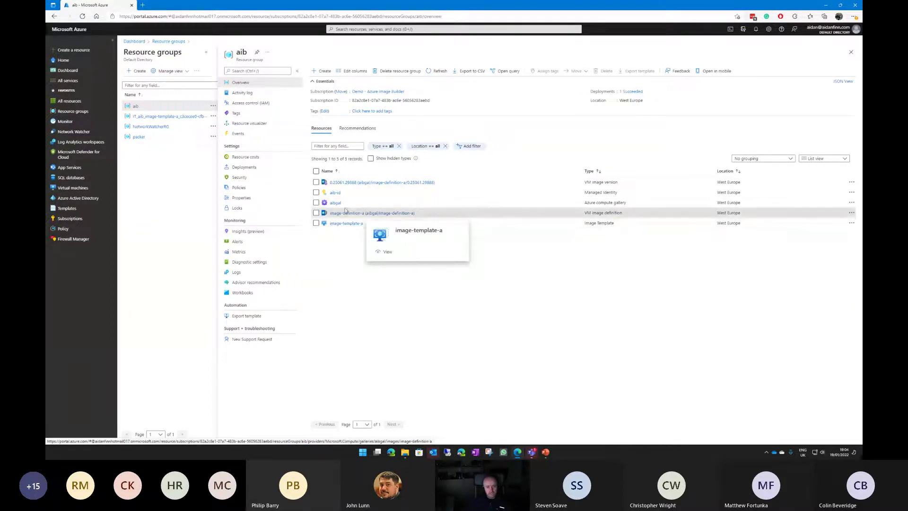
Step: Open the exported template of image-template-a and look through its JSON code
left_click(348, 223)
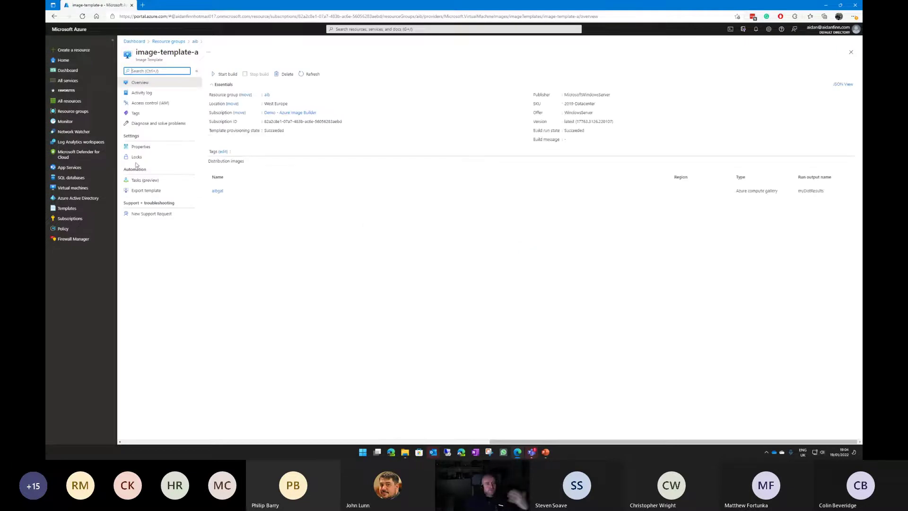
left_click(147, 190)
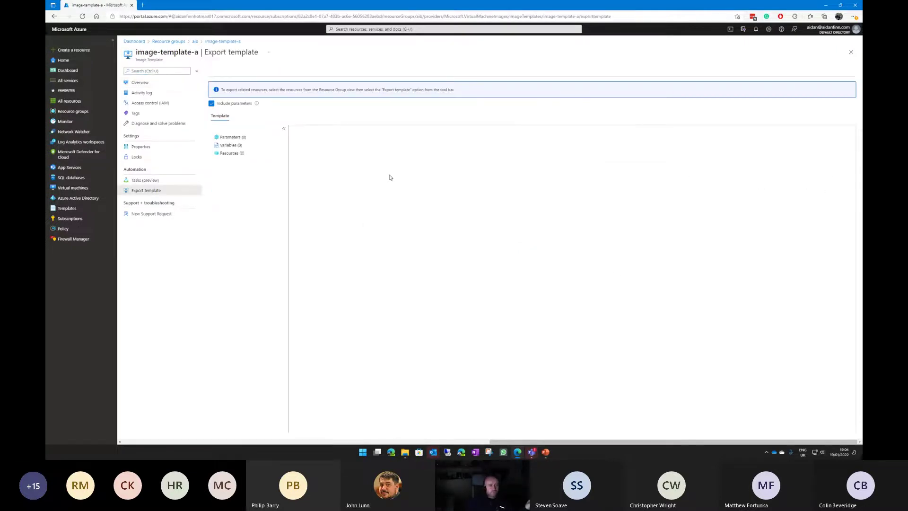
left_click(471, 179)
scroll(471, 179, "down", 2)
scroll(463, 172, "up", 2)
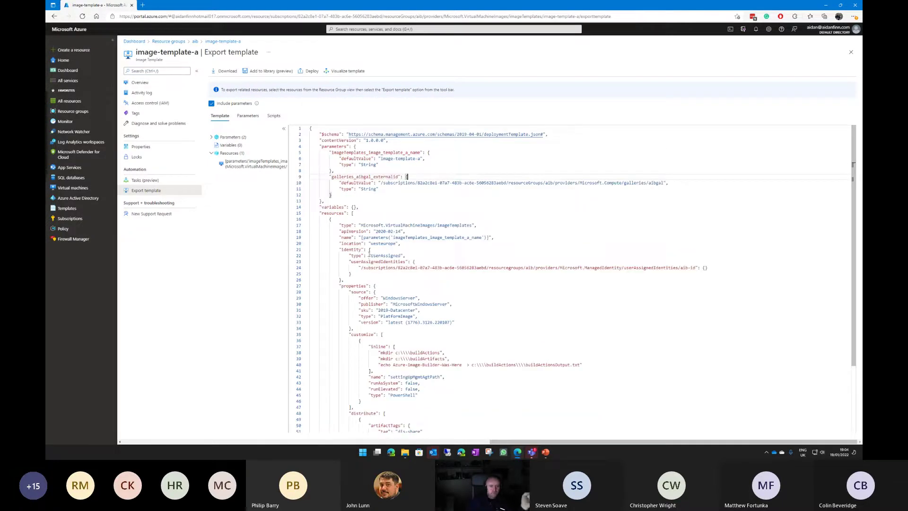
scroll(369, 258, "down", 3)
scroll(369, 254, "down", 1)
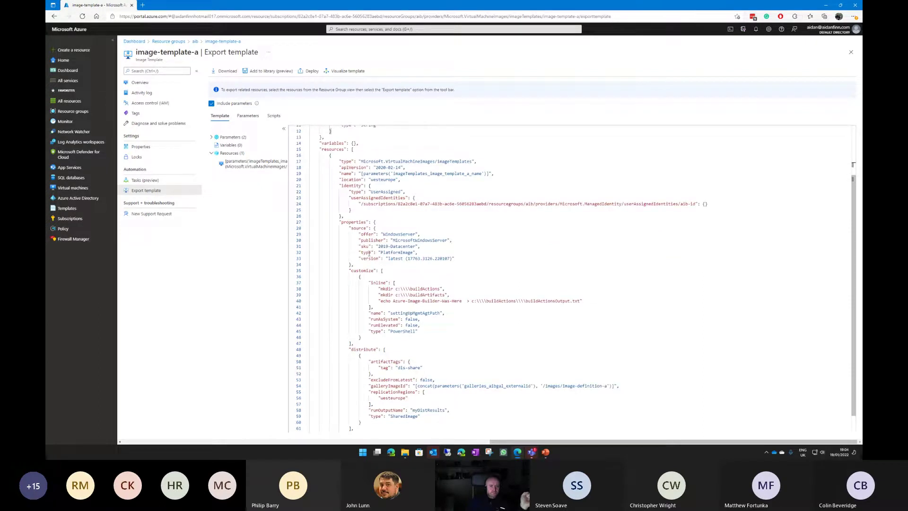
Step: Examine the identity block and the source image properties, including the offer, in the template JSON
left_click_drag(352, 210, 277, 189)
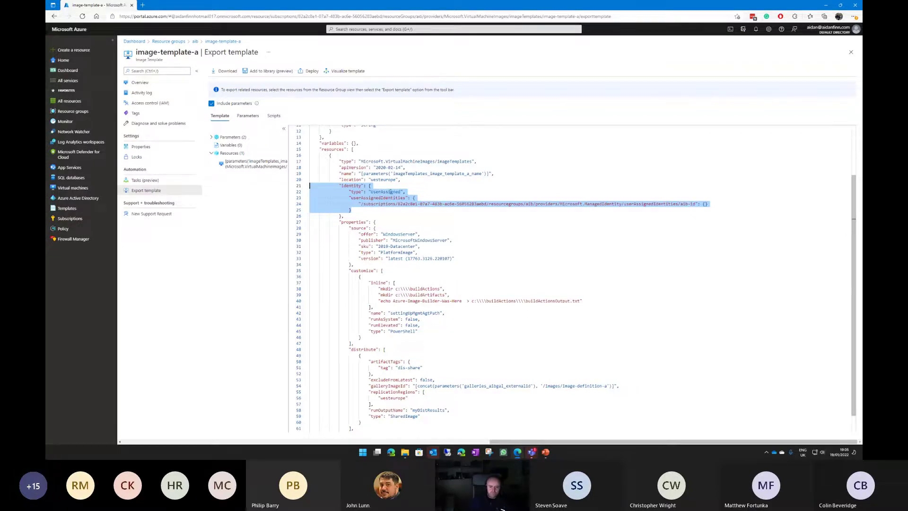
scroll(392, 241, "down", 1)
left_click_drag(350, 212, 449, 250)
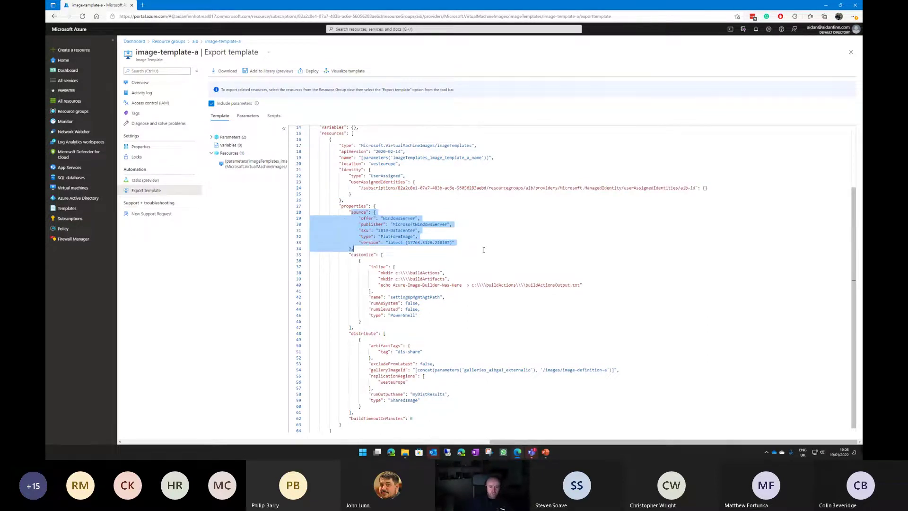
left_click_drag(383, 218, 405, 218)
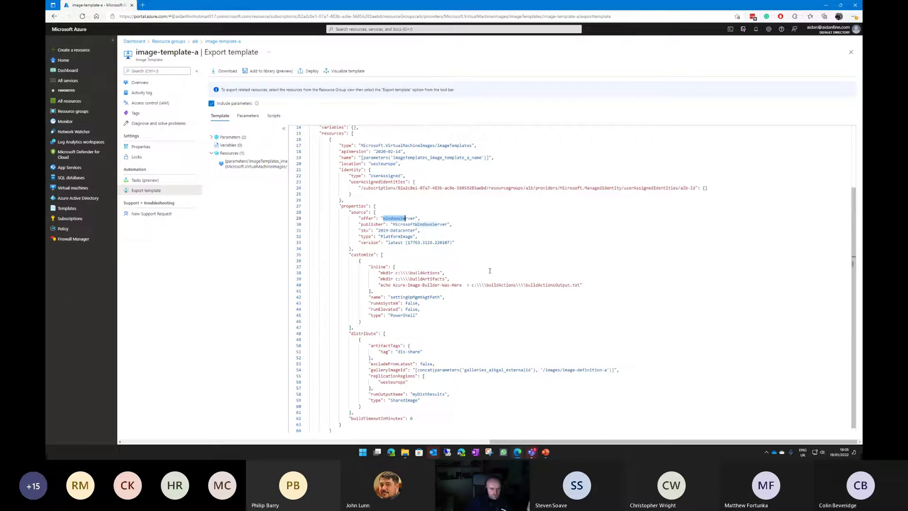
scroll(457, 248, "down", 1)
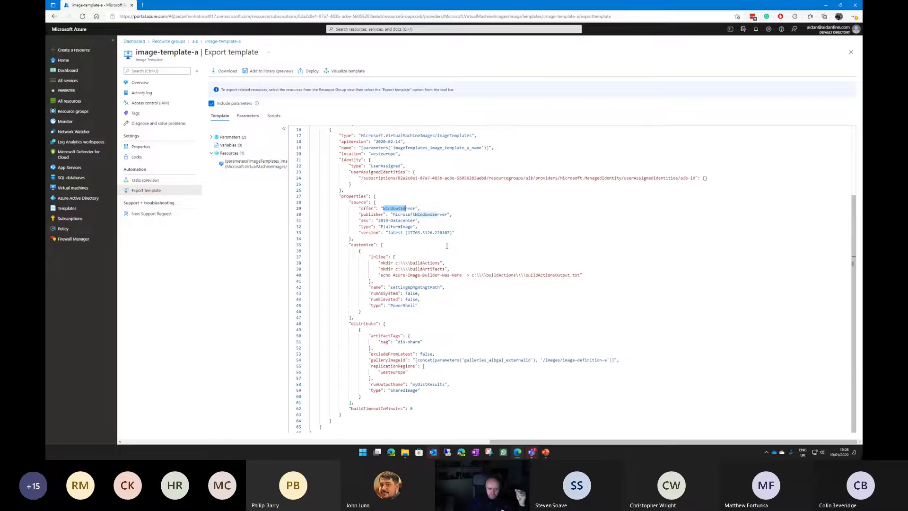
Step: Examine the customize section with its inline PowerShell commands and the distribute section of the template JSON
left_click_drag(374, 245, 286, 243)
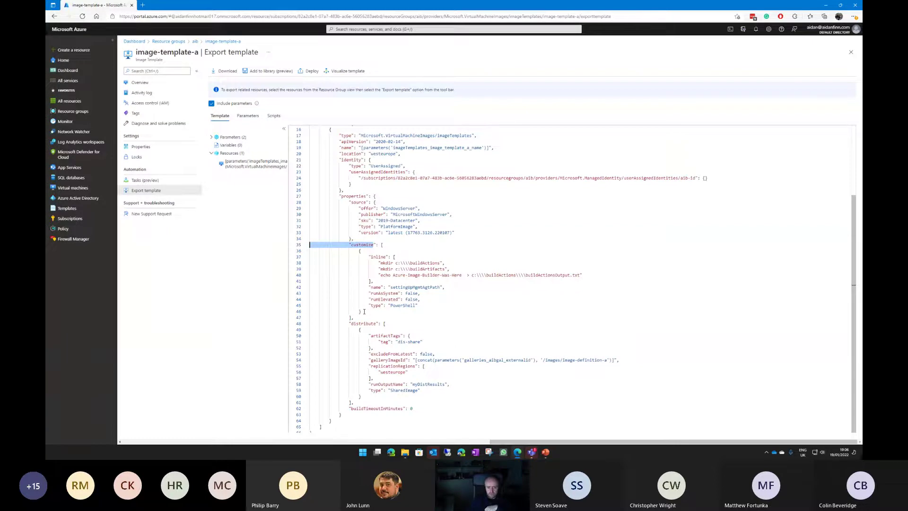
left_click_drag(373, 282, 309, 263)
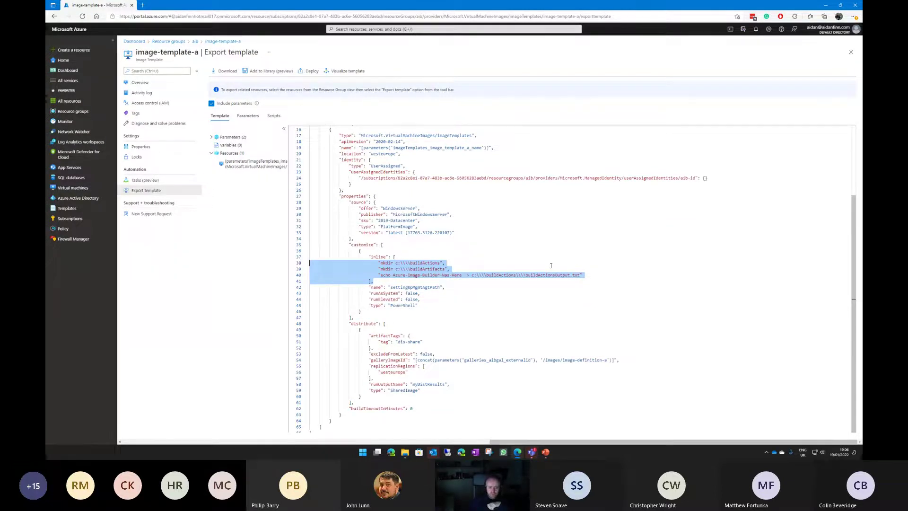
left_click_drag(309, 323, 517, 407)
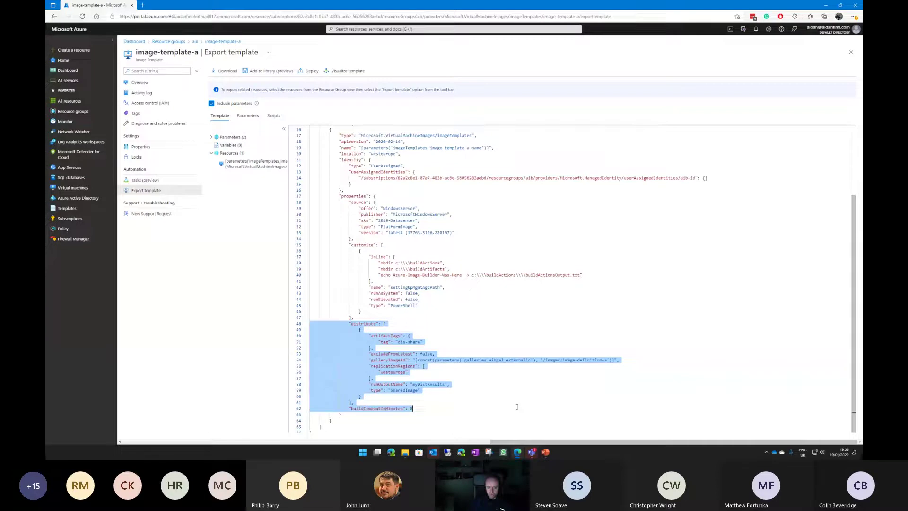
Step: Examine the distribute section's gallery image ID, replication regions and type, plus the build timeout, in the template JSON
left_click(409, 335)
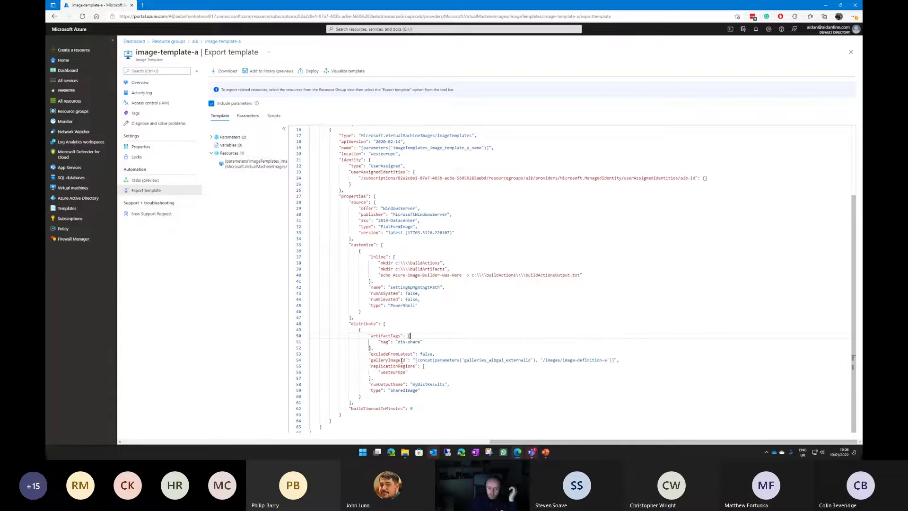
left_click_drag(373, 378, 285, 361)
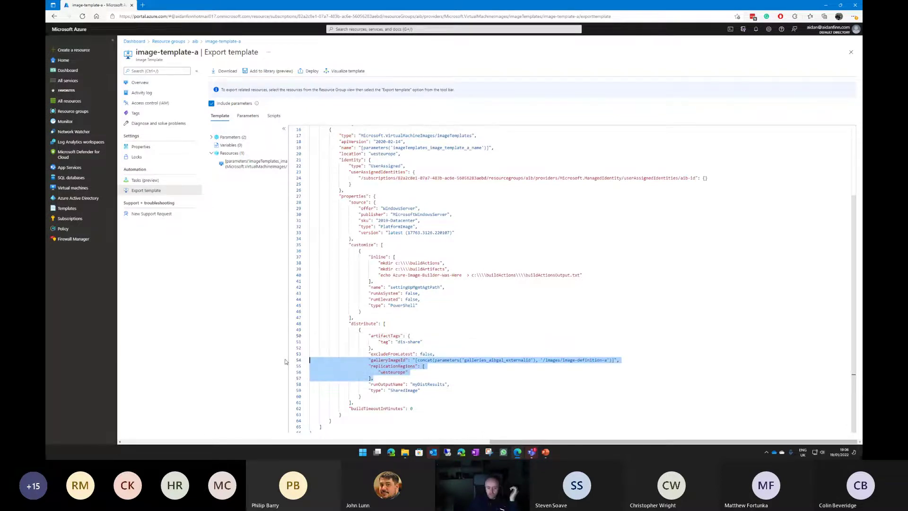
left_click_drag(408, 373, 283, 373)
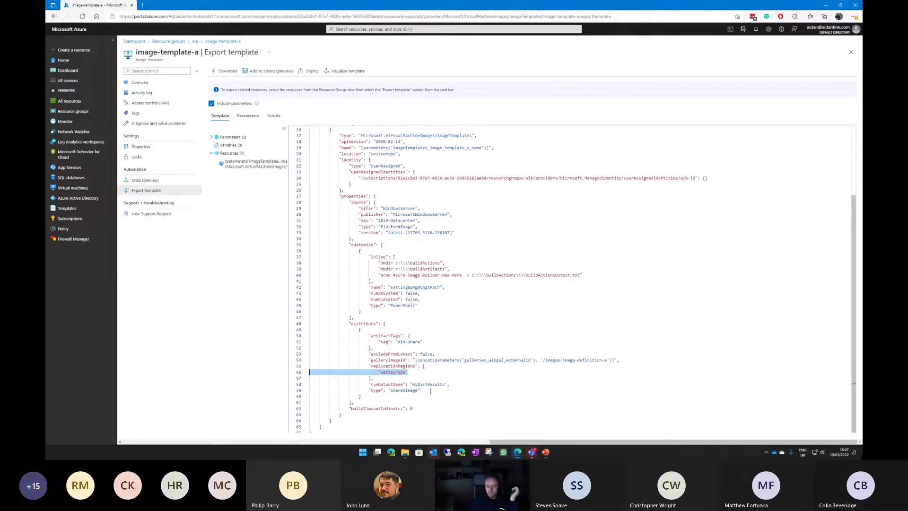
left_click_drag(303, 392, 419, 392)
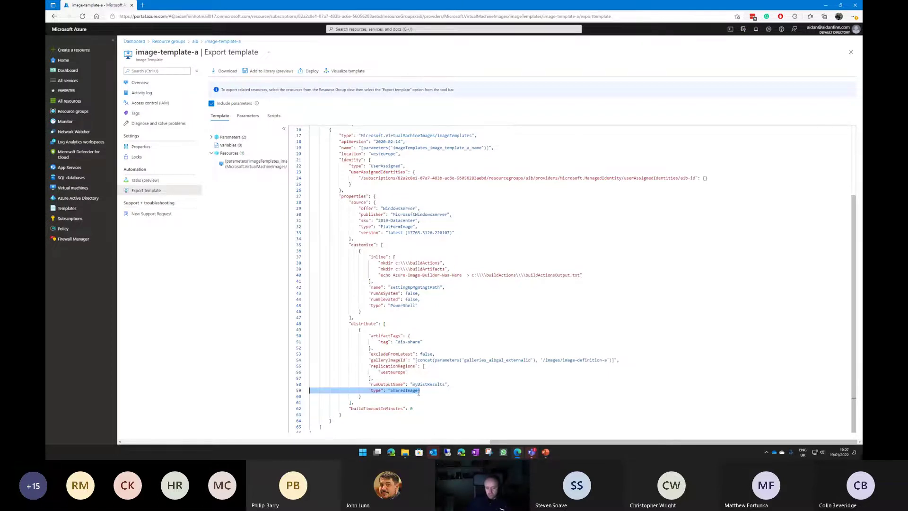
left_click(421, 391)
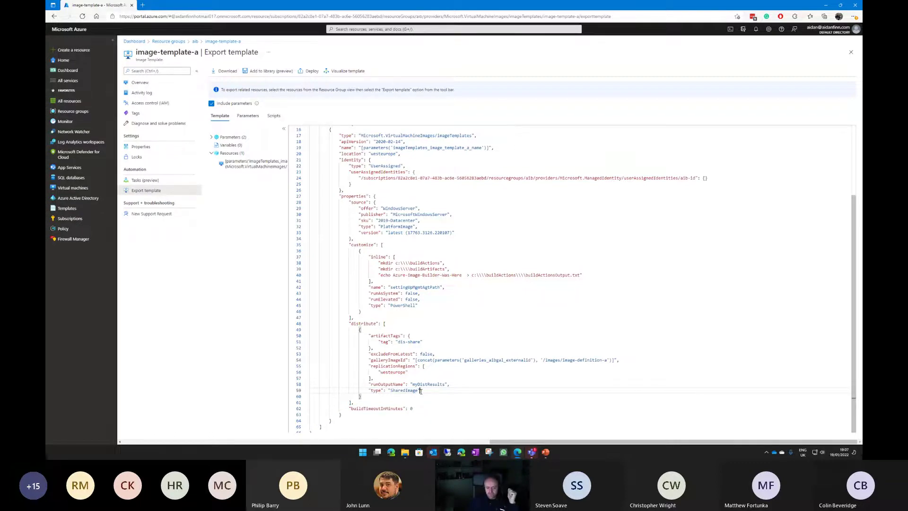
left_click(308, 414)
left_click_drag(310, 408, 416, 409)
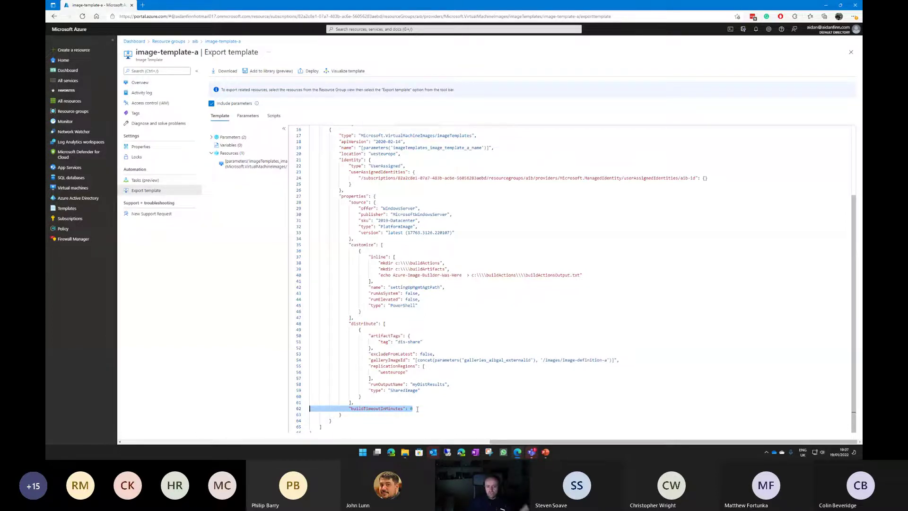
Step: Return to the aib resource group and open image-definition-a in the aibgal gallery to view its versions
key("alt+Left")
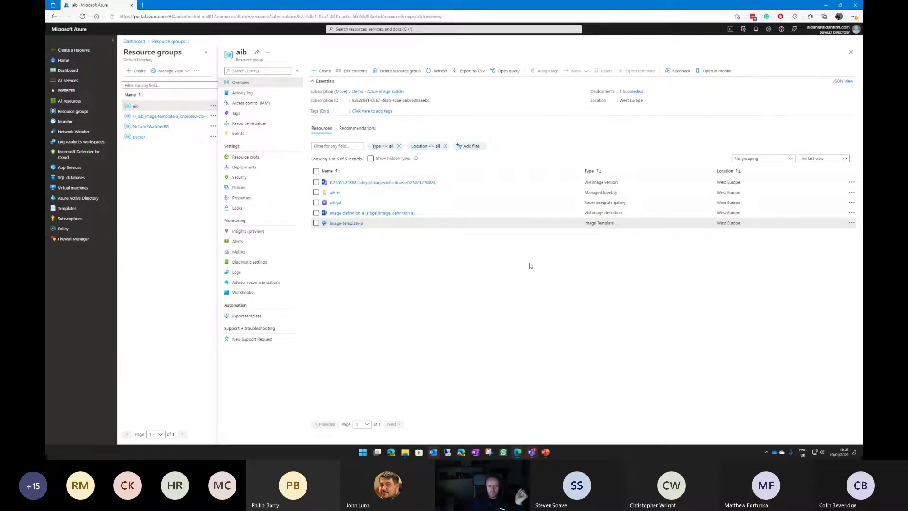
left_click(335, 202)
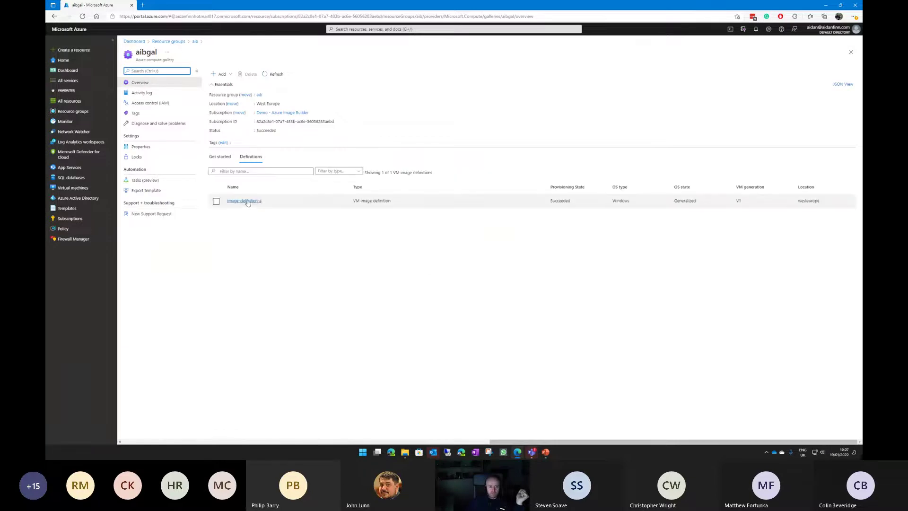
left_click(245, 201)
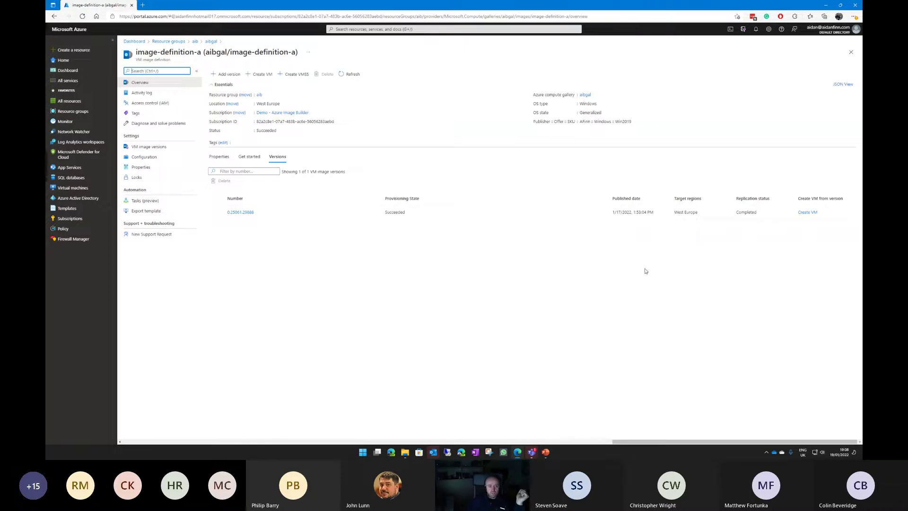
left_click(646, 271)
Step: View the source types offered for a new VM image version, then return to the aib resource group without creating one
left_click(222, 76)
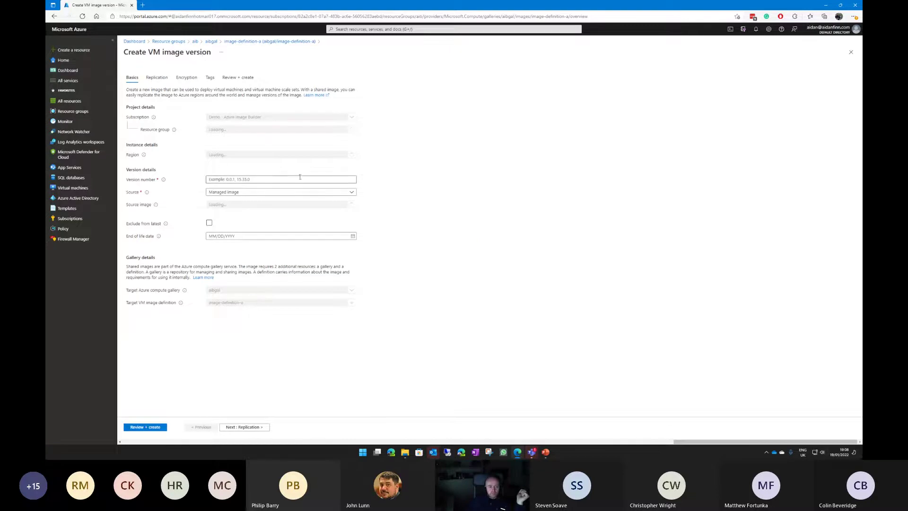
left_click(351, 193)
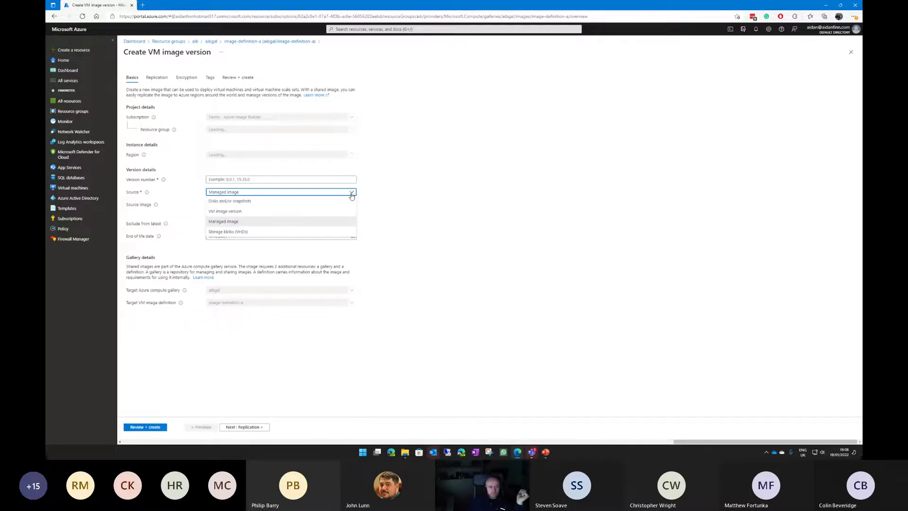
left_click(211, 42)
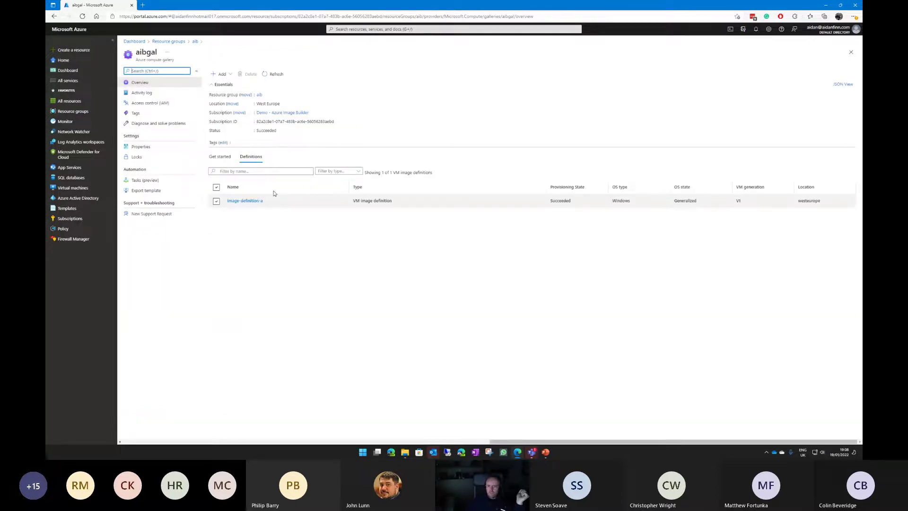
left_click(244, 202)
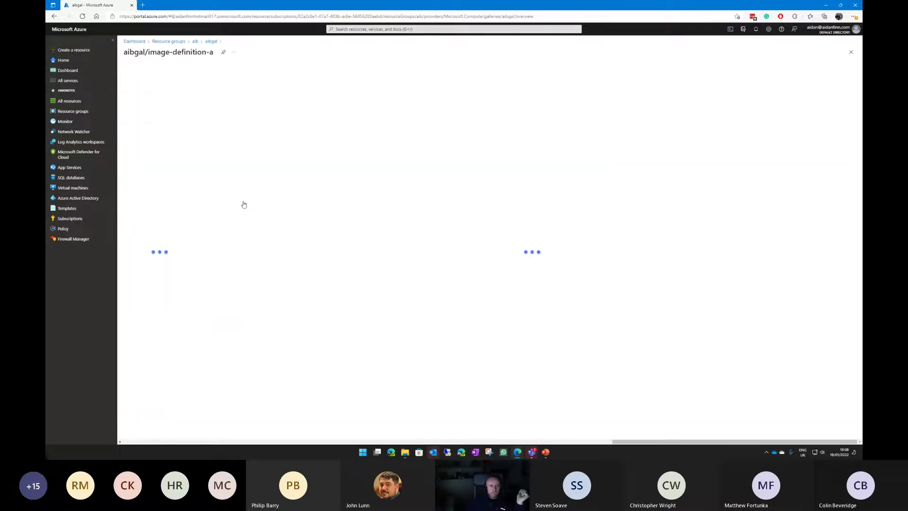
left_click(195, 42)
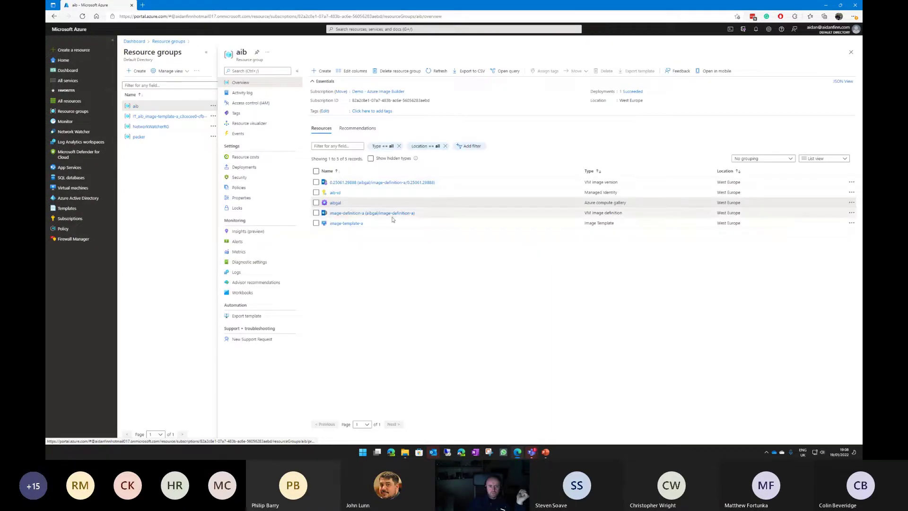
Step: Open image-template-a in the aib resource group and start a build
left_click(343, 223)
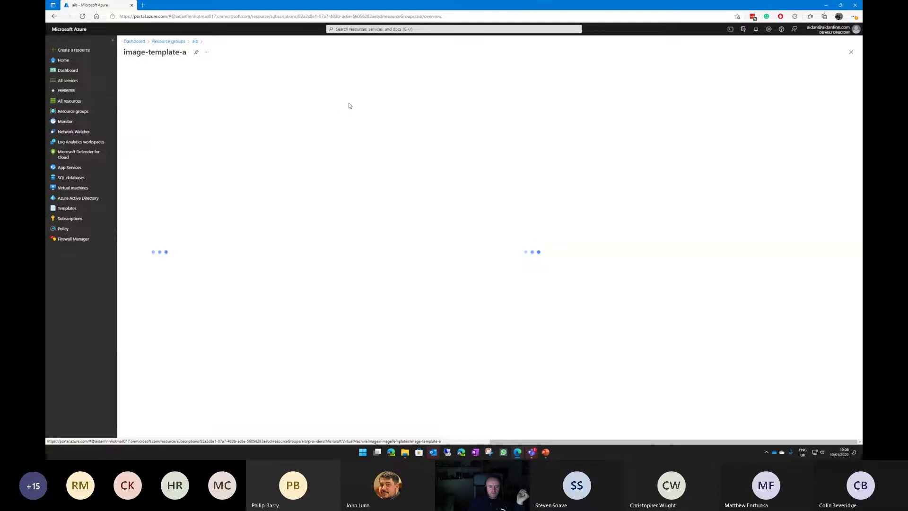
right_click(197, 41)
left_click(480, 282)
left_click(226, 75)
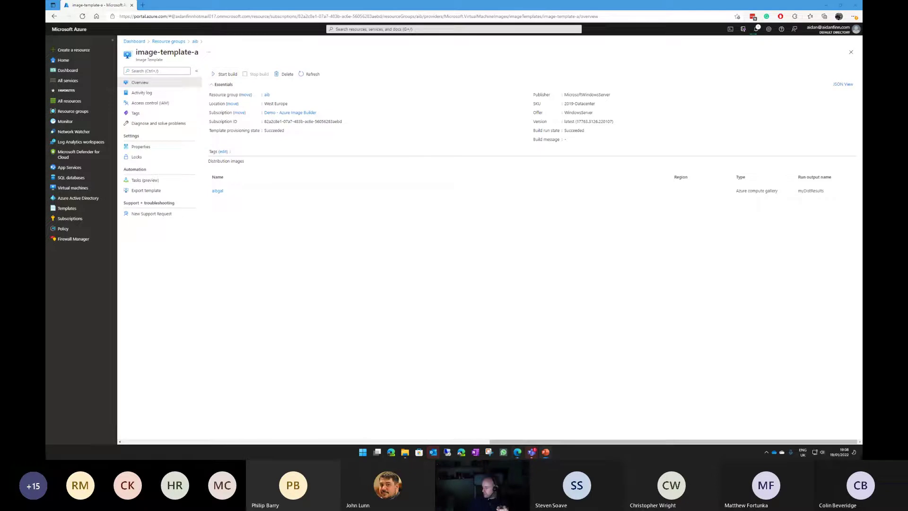
Step: Switch to the PowerPoint slide show and advance to the Getting Started slide with the step-by-step guides
key("alt+Tab")
key("Right")
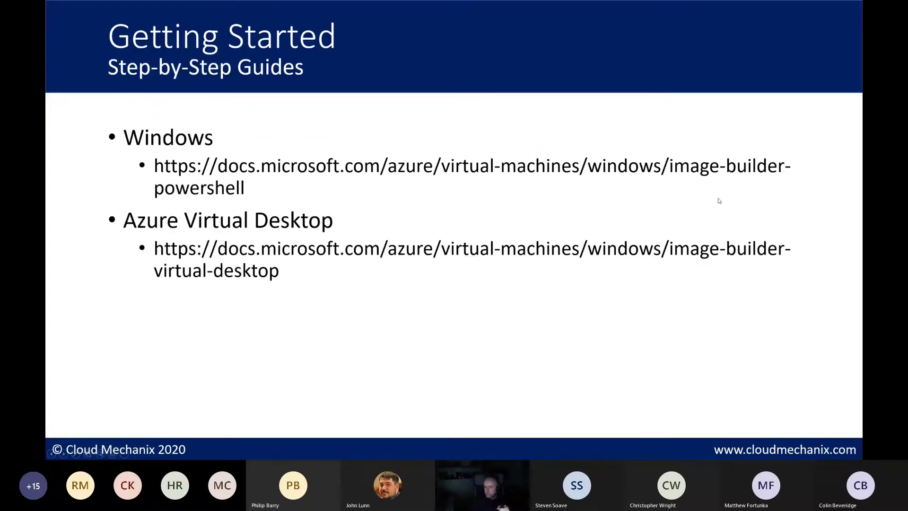
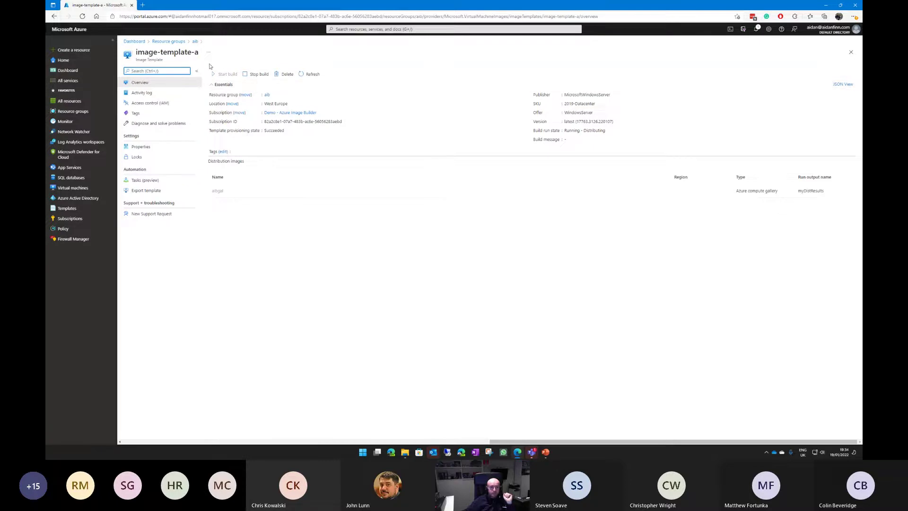
Step: Open the 9fb6ff96 log folder in the packerlogs container of the IT_aib_image-template-a staging resource group's storage account
left_click(195, 42)
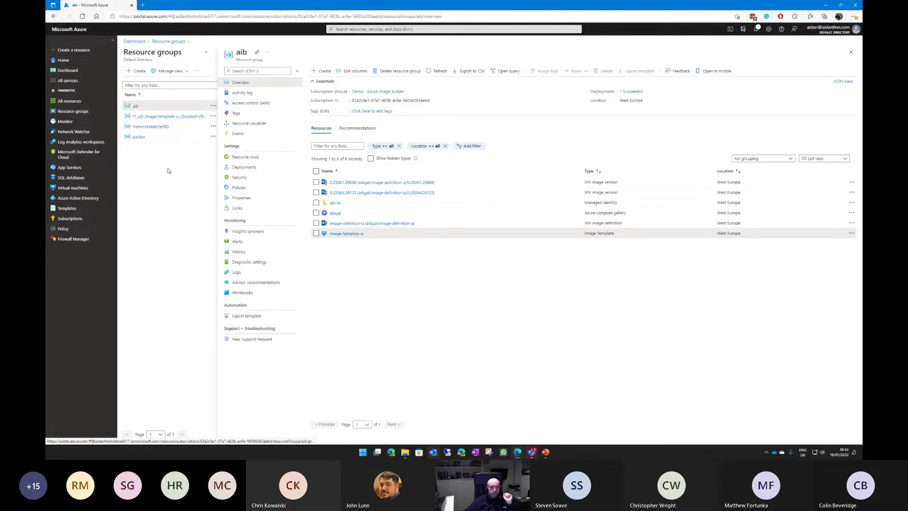
left_click(155, 119)
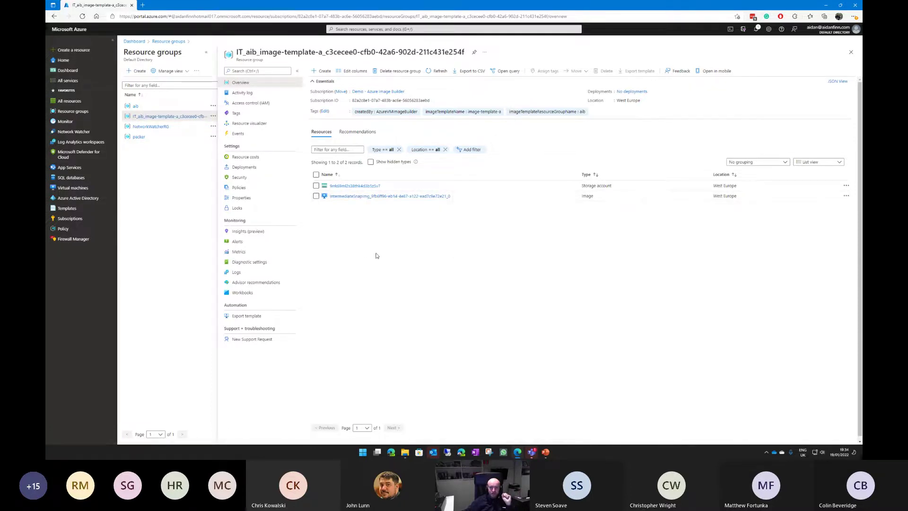
left_click(367, 186)
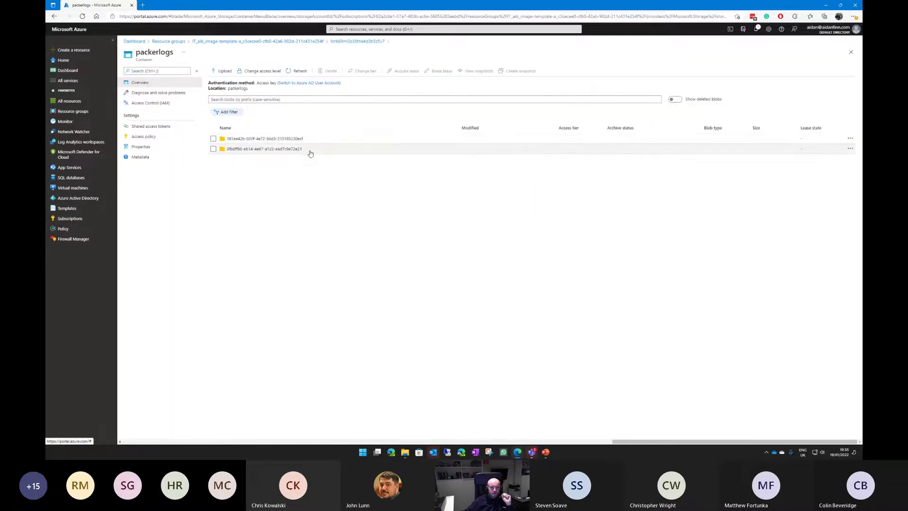
left_click(269, 149)
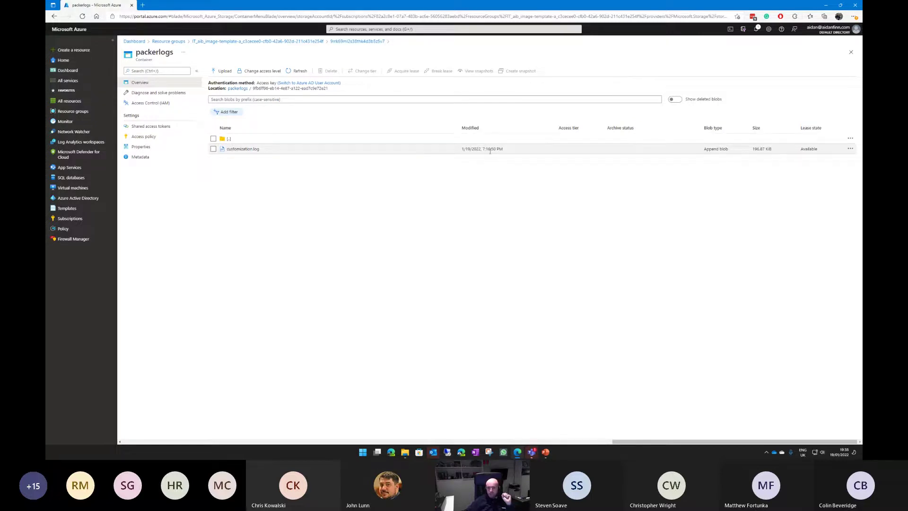
Step: Download customization.log from the packerlogs container and open the downloaded file in Notepad
left_click(247, 148)
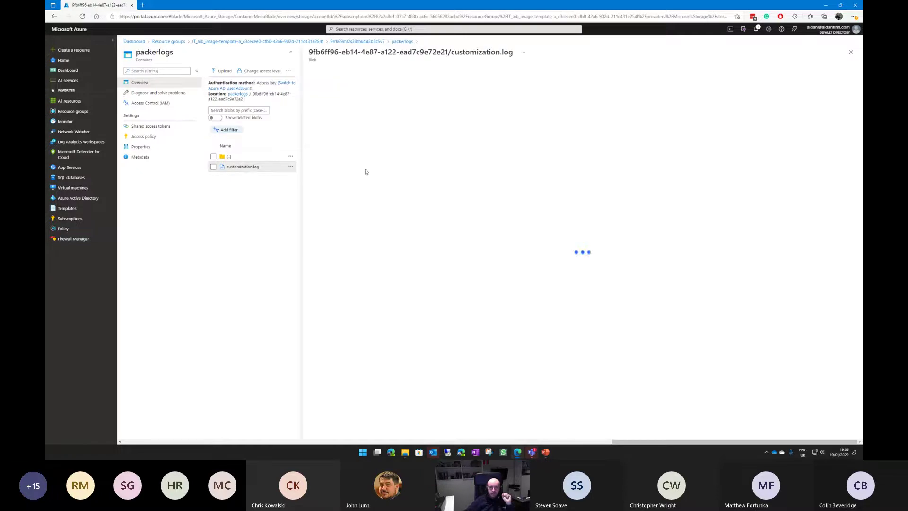
left_click(373, 71)
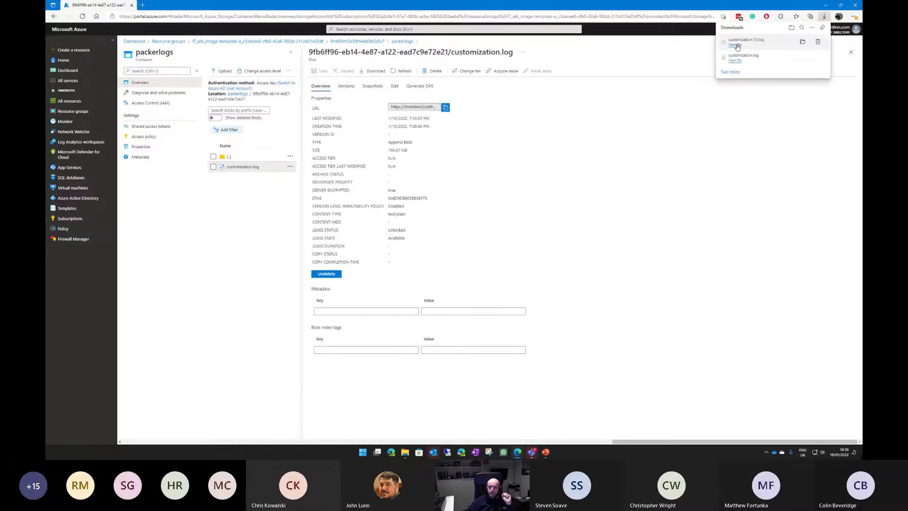
left_click(736, 45)
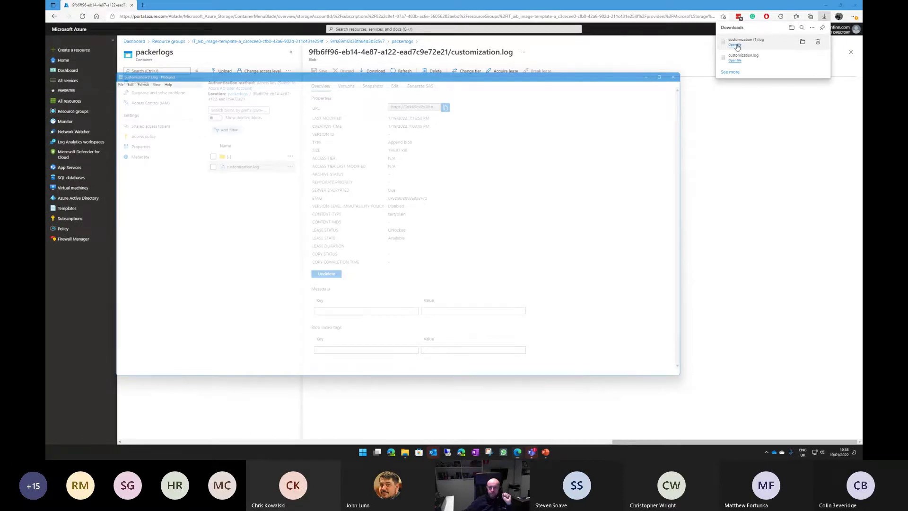
Step: Read through the Packer customization log to its final entries, including the managed image ID and location, and close it
left_click_drag(700, 88, 706, 220)
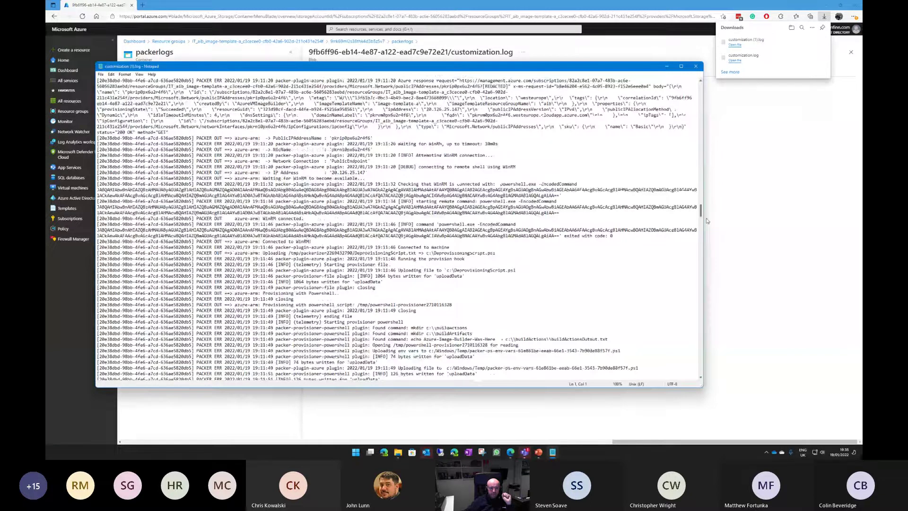
left_click_drag(707, 220, 57, 370)
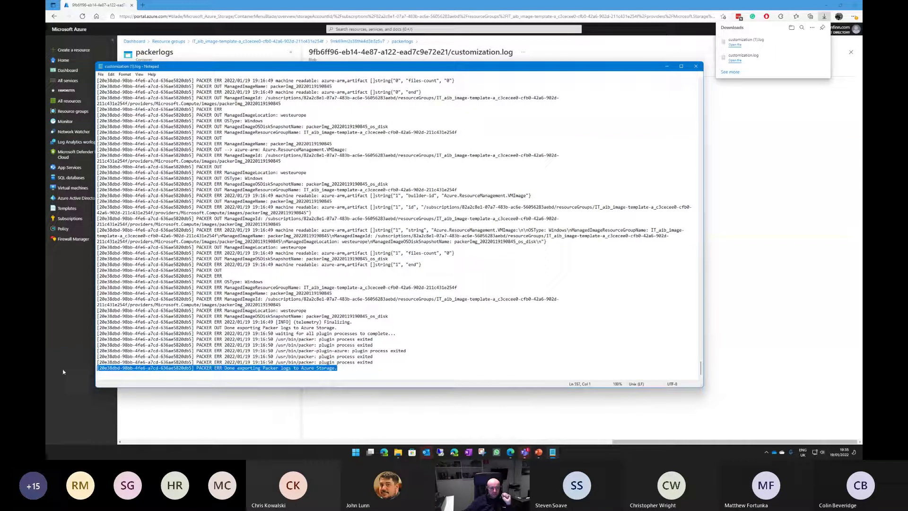
left_click(349, 367)
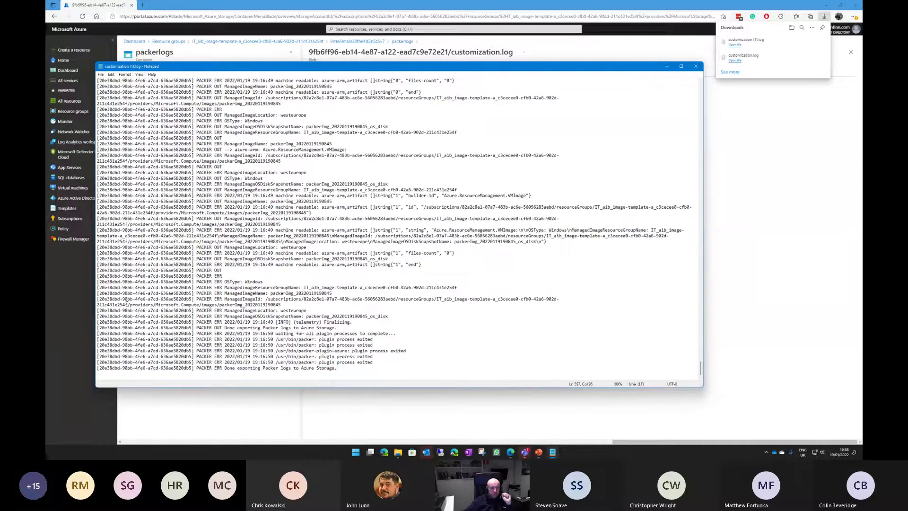
left_click_drag(97, 311, 170, 309)
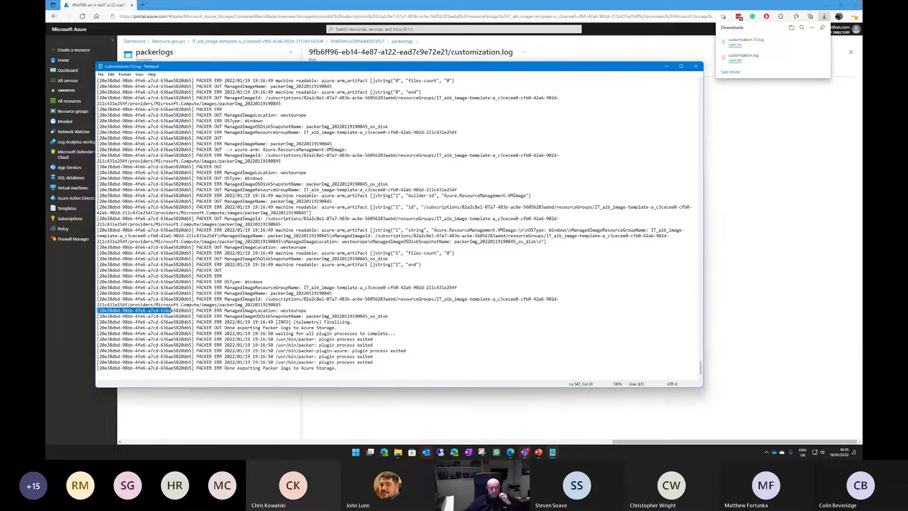
left_click_drag(281, 305, 112, 305)
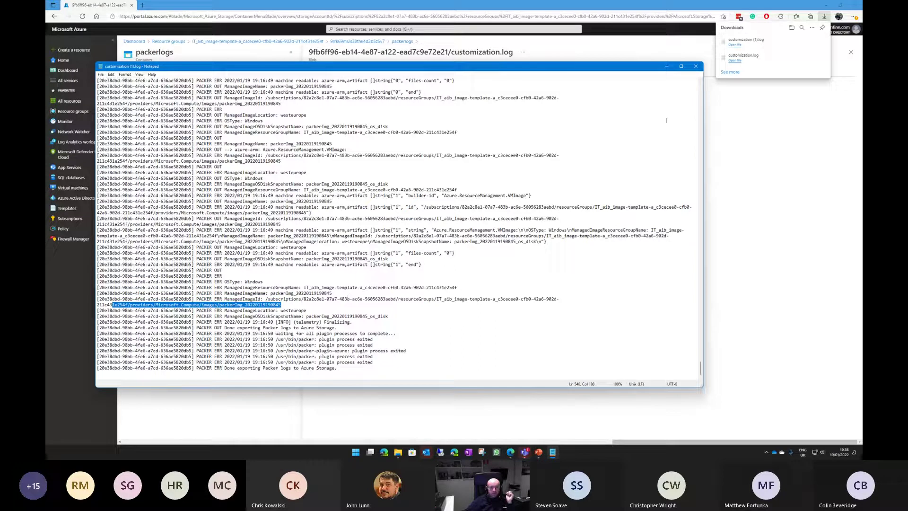
left_click(696, 66)
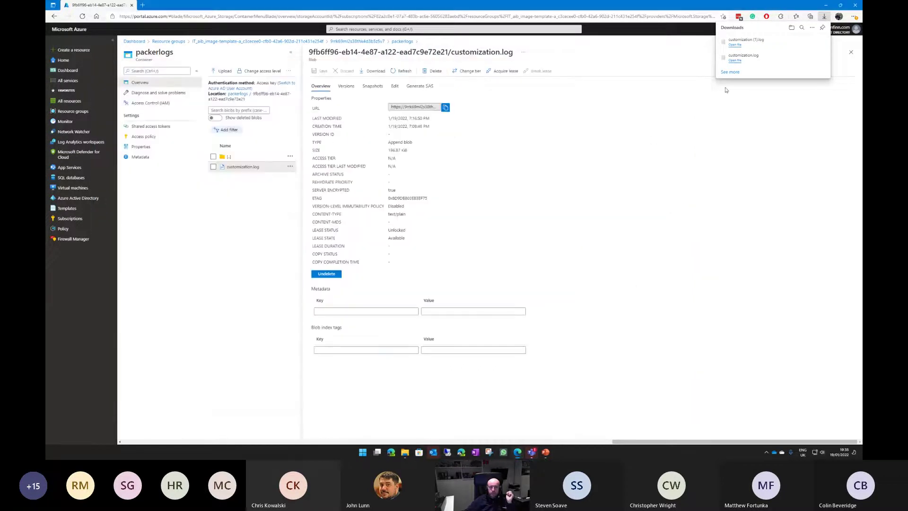
Step: Leave the log blob, return to the aib resource group to review its image versions, and open the aibgal gallery
left_click(849, 53)
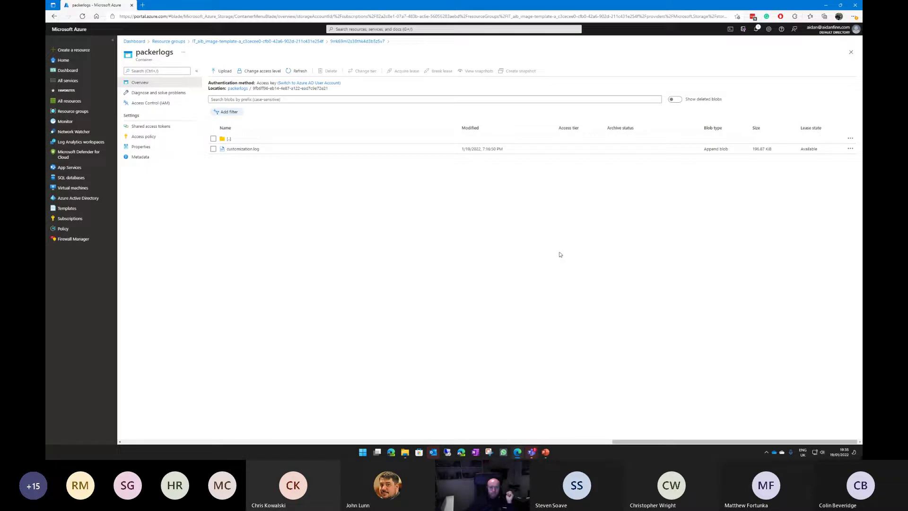
key("alt+Left")
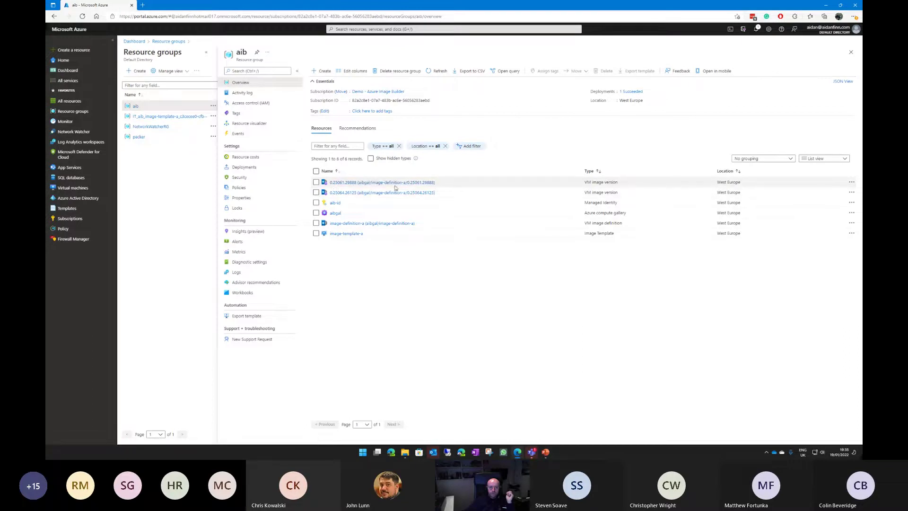
mouse_move(424, 185)
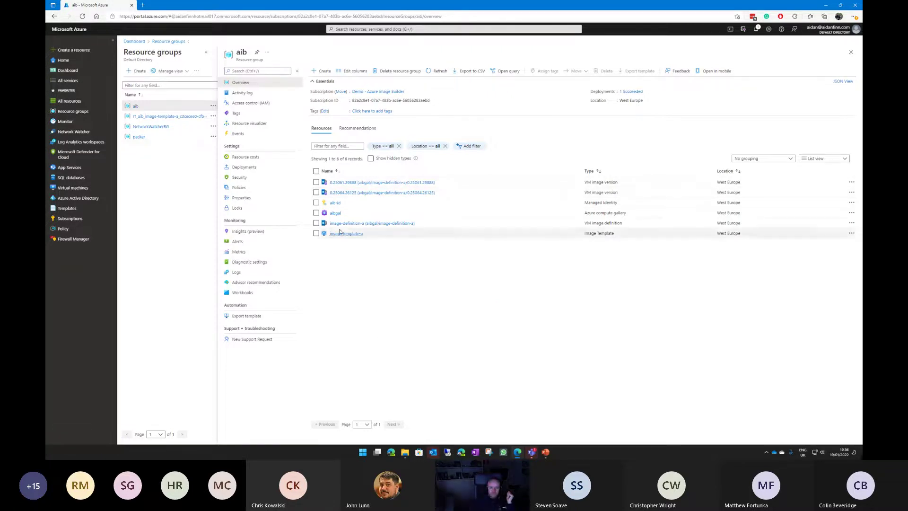
left_click(337, 213)
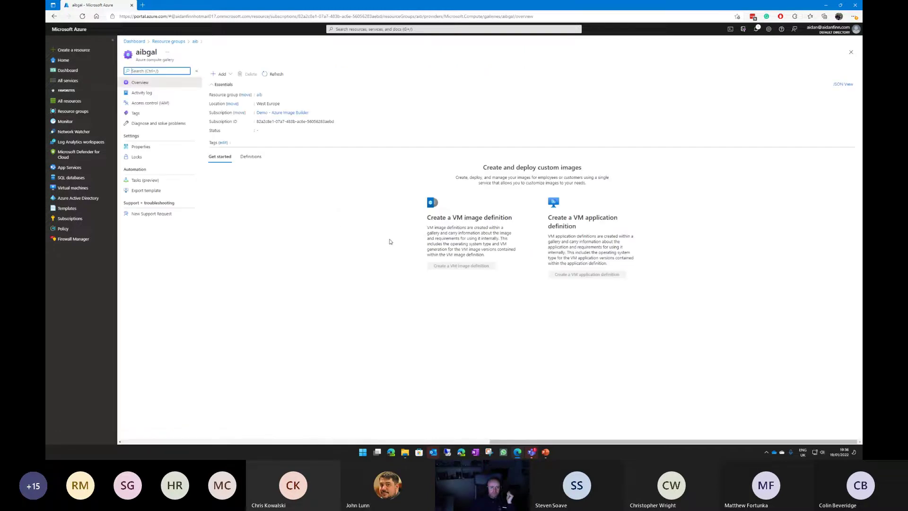
Step: Open image-definition-a, start a virtual machine from it to check the offered image choices, and return to the aib resource group
left_click(245, 200)
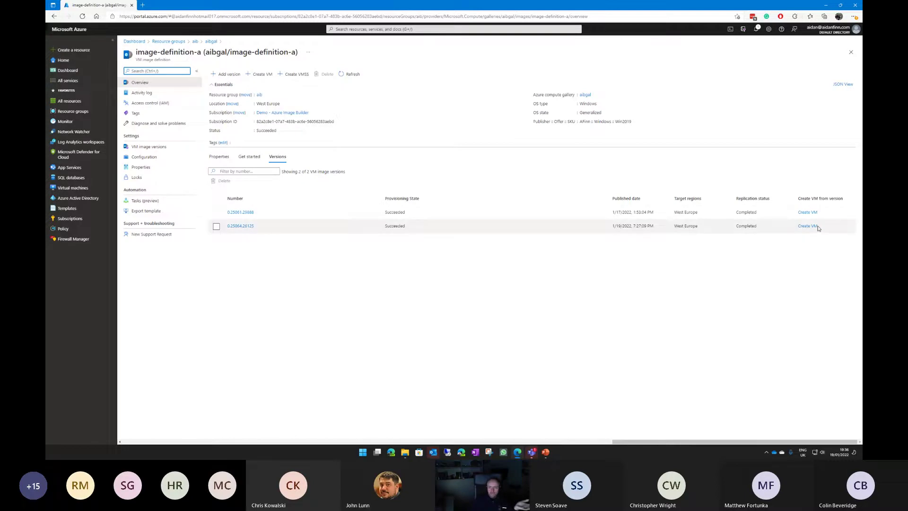
left_click(260, 74)
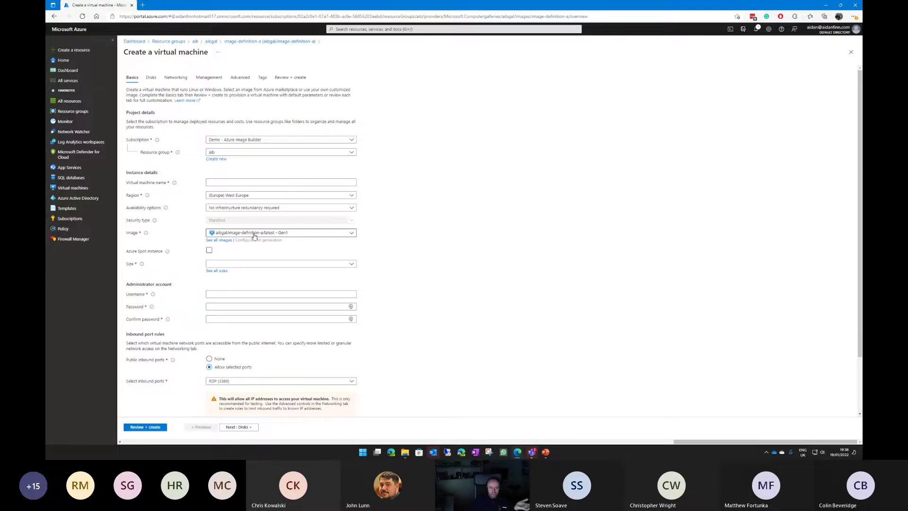
left_click(271, 234)
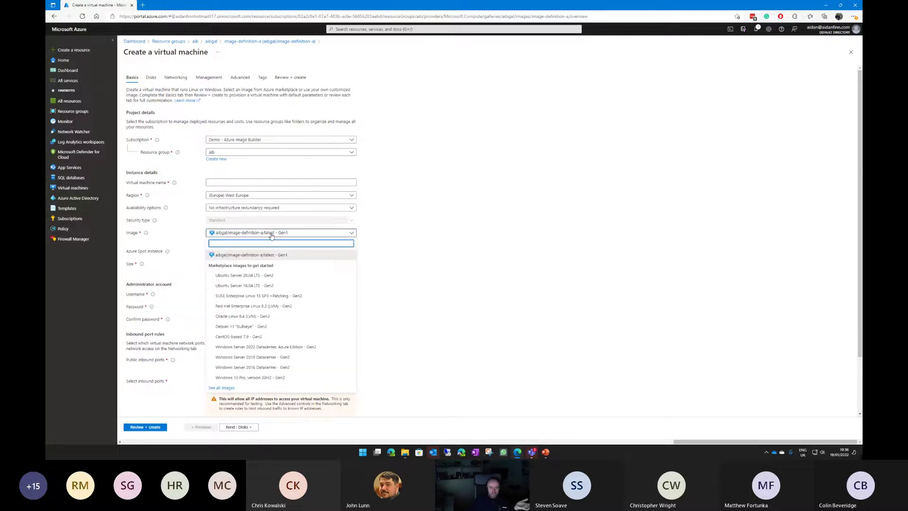
left_click(272, 233)
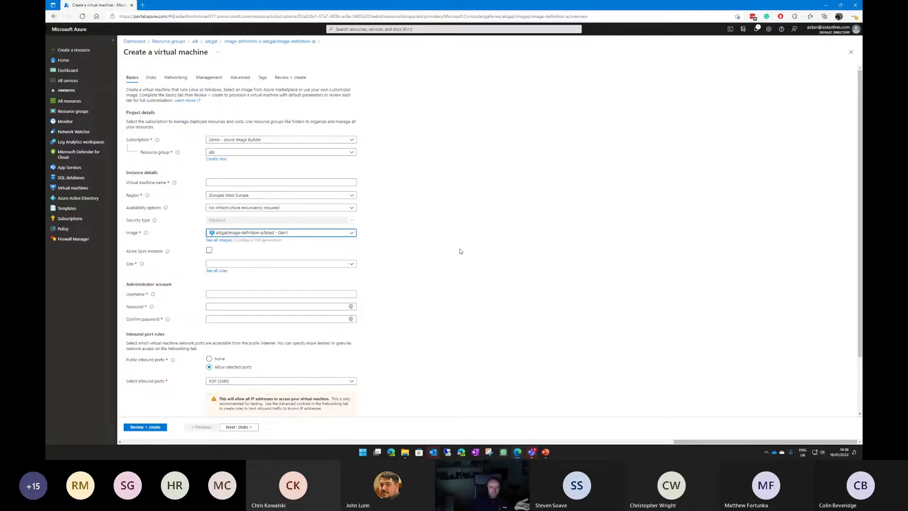
left_click(245, 184)
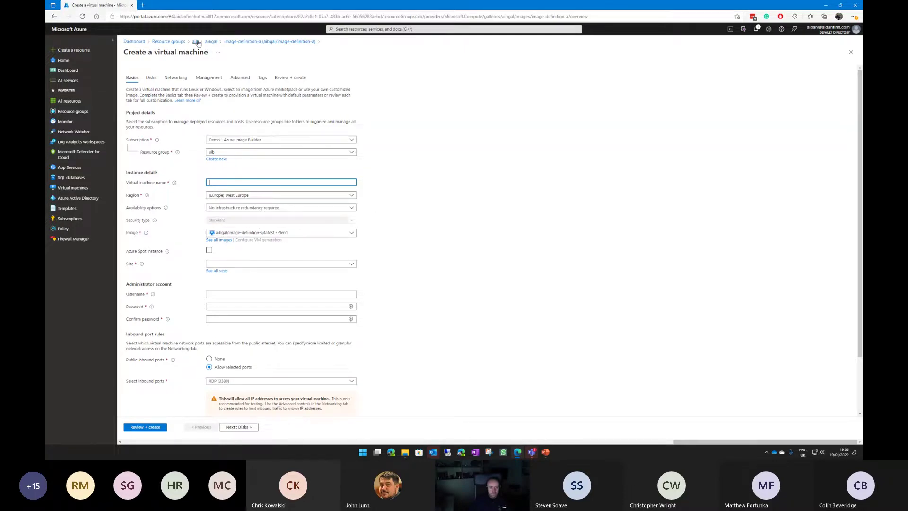
left_click(196, 41)
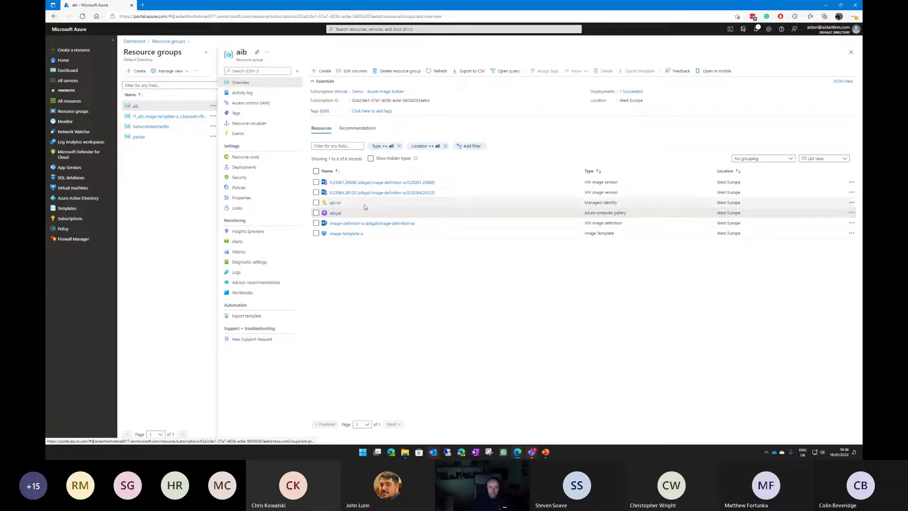
Step: Open image version 0.25064.26125, view the scale set creation form based on it, and return to the aib resource group
left_click(380, 193)
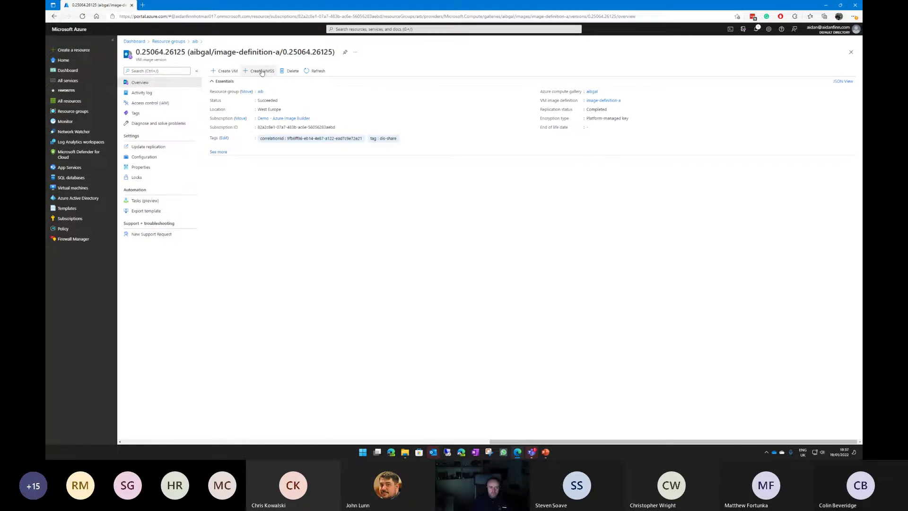
left_click(262, 71)
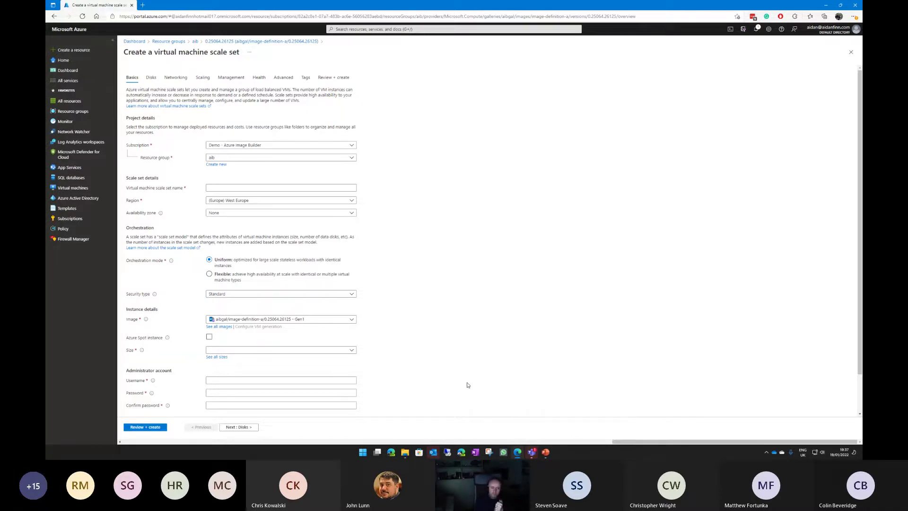
left_click(195, 41)
Step: Review the properties of image version 0.25064.26125, including its resource ID, and go back to the aib resource group
left_click(359, 193)
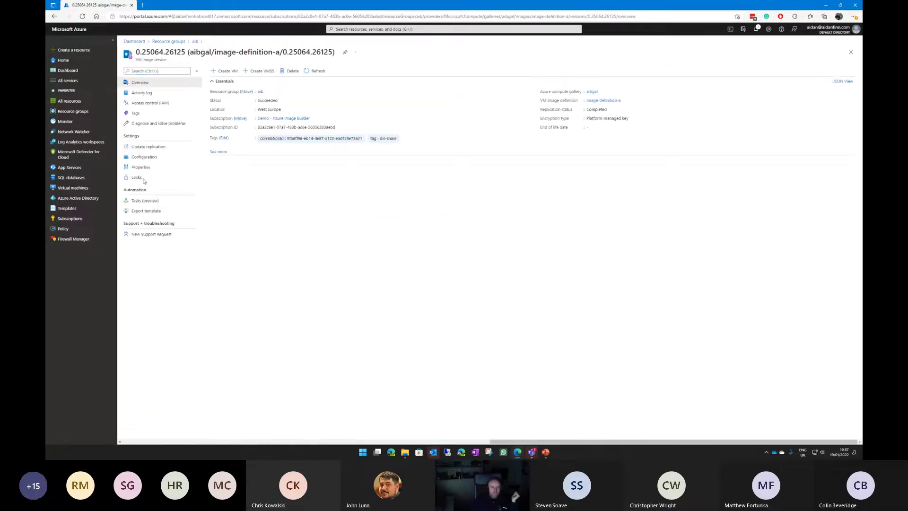
left_click(141, 167)
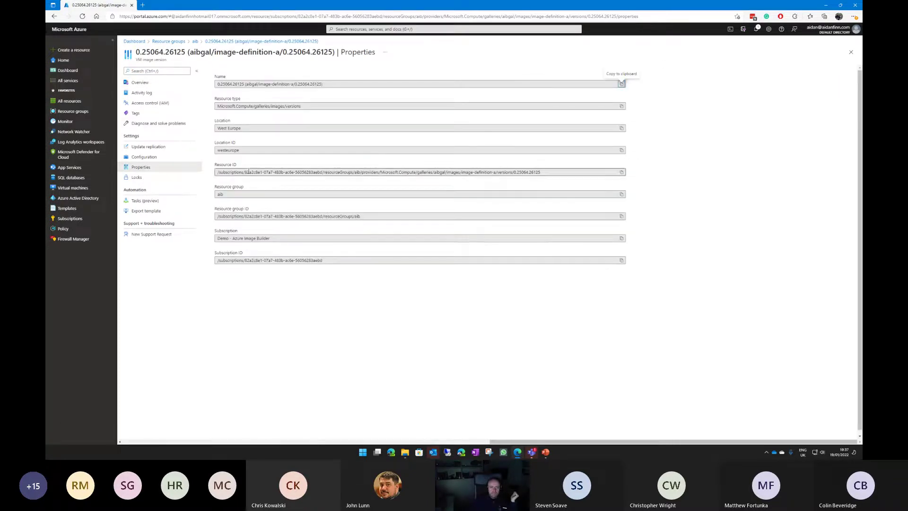
left_click(195, 42)
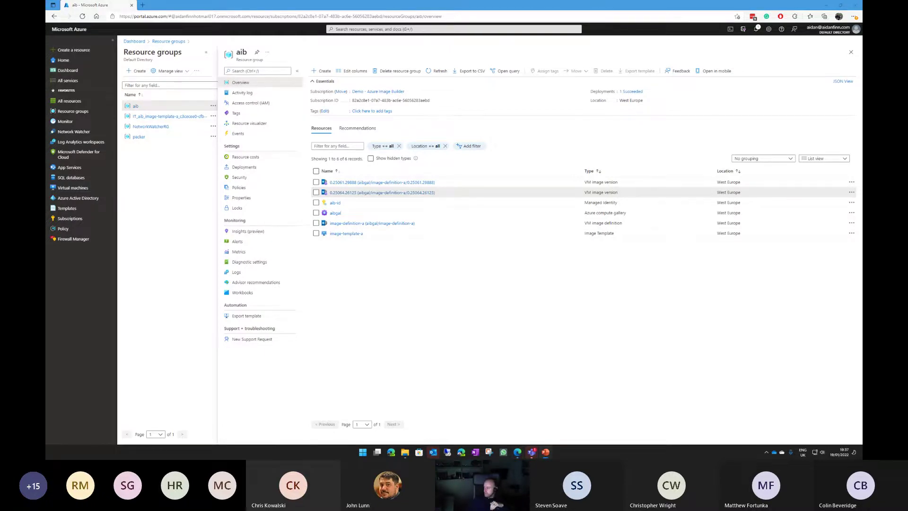
key("alt+Tab")
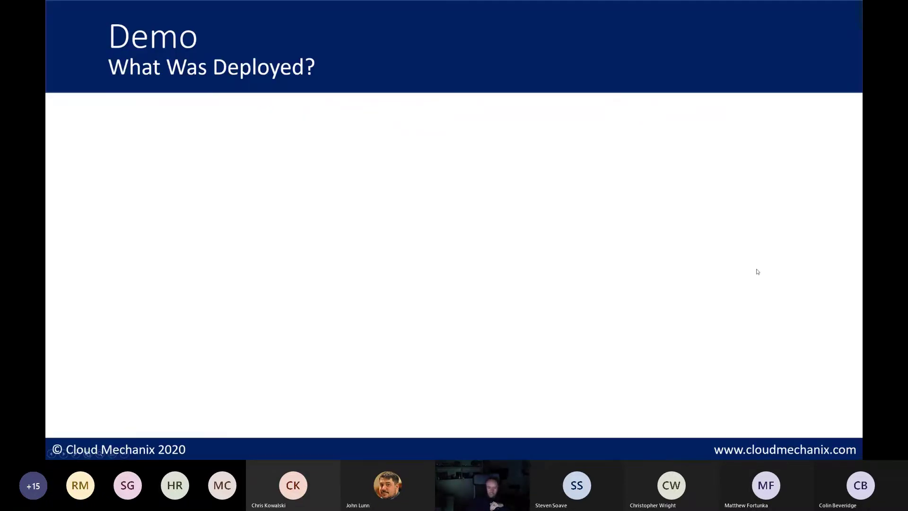
key("Right")
key("Left")
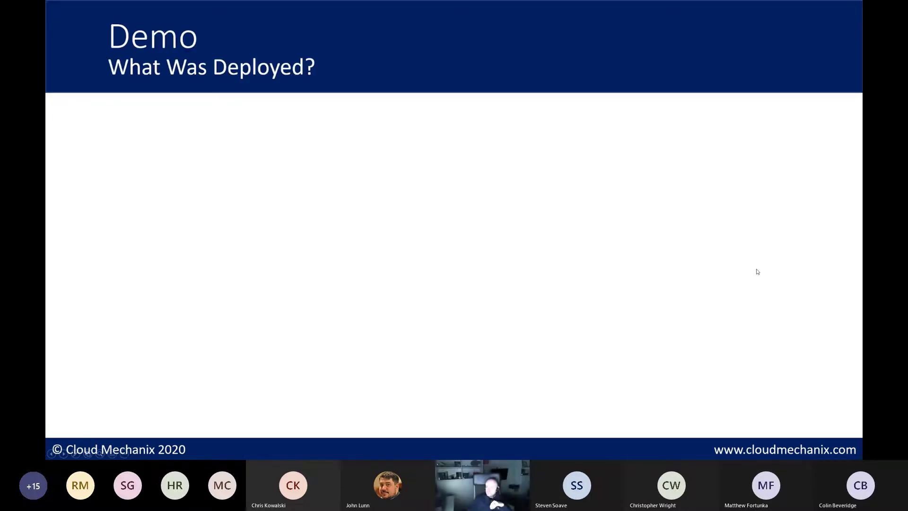
key("Right")
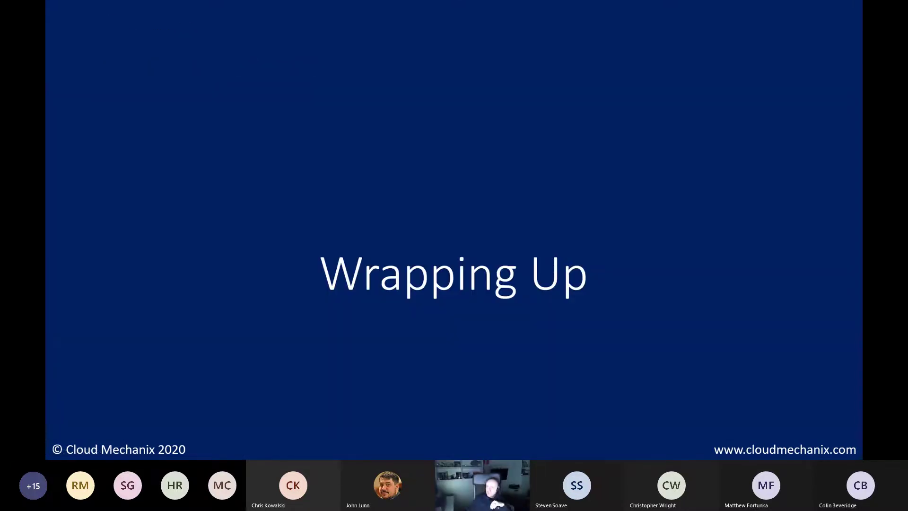
key("Right")
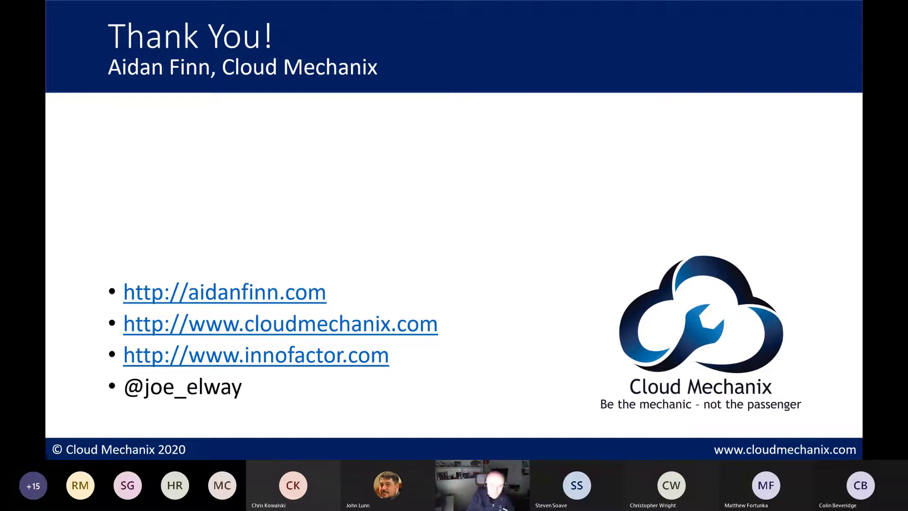
Step: Switch to the Microsoft Teams meeting window, maximize it, and stop sharing the screen
key("alt+Tab")
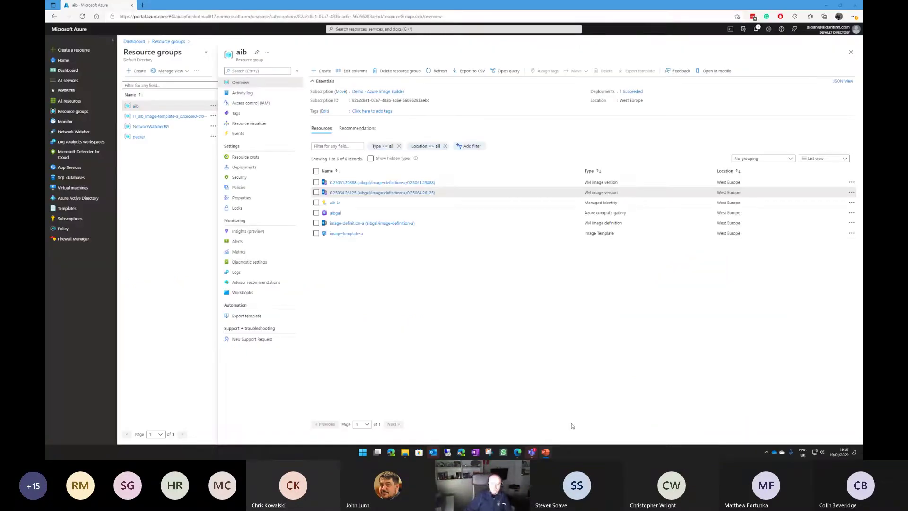
mouse_move(535, 453)
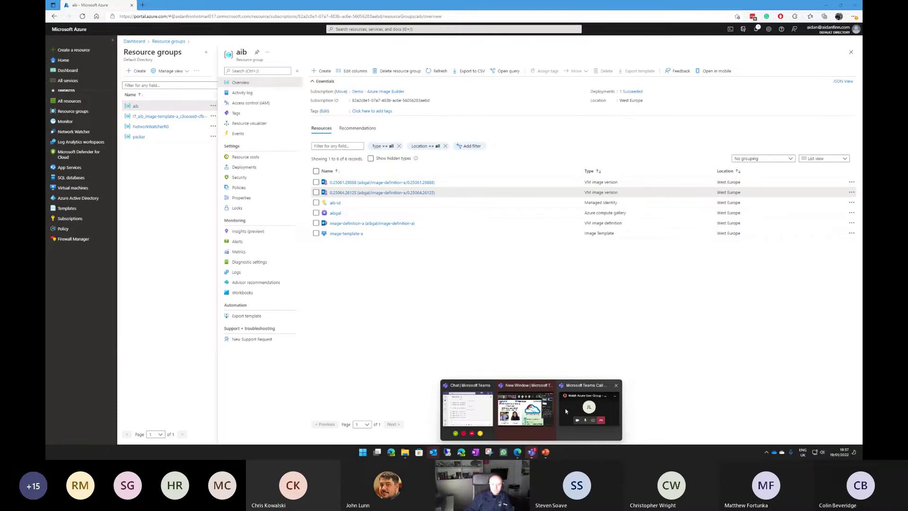
mouse_move(538, 413)
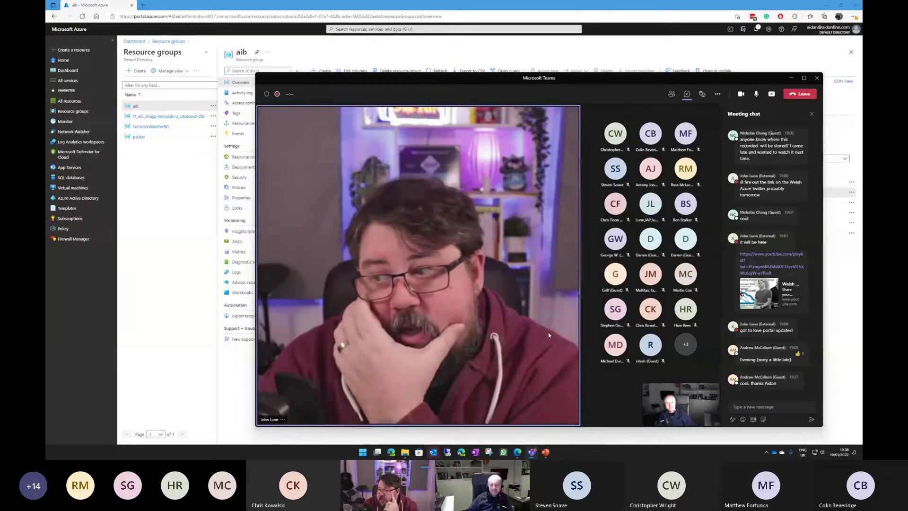
key("super+Up")
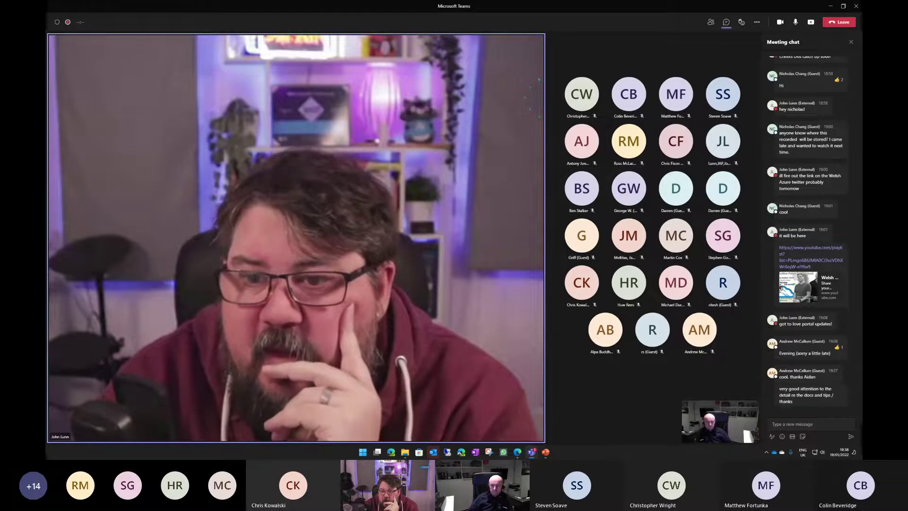
left_click(809, 22)
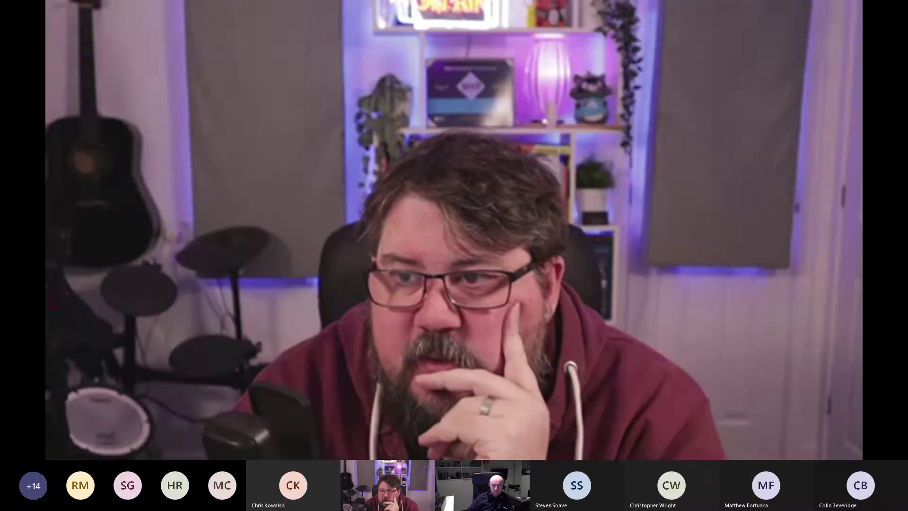